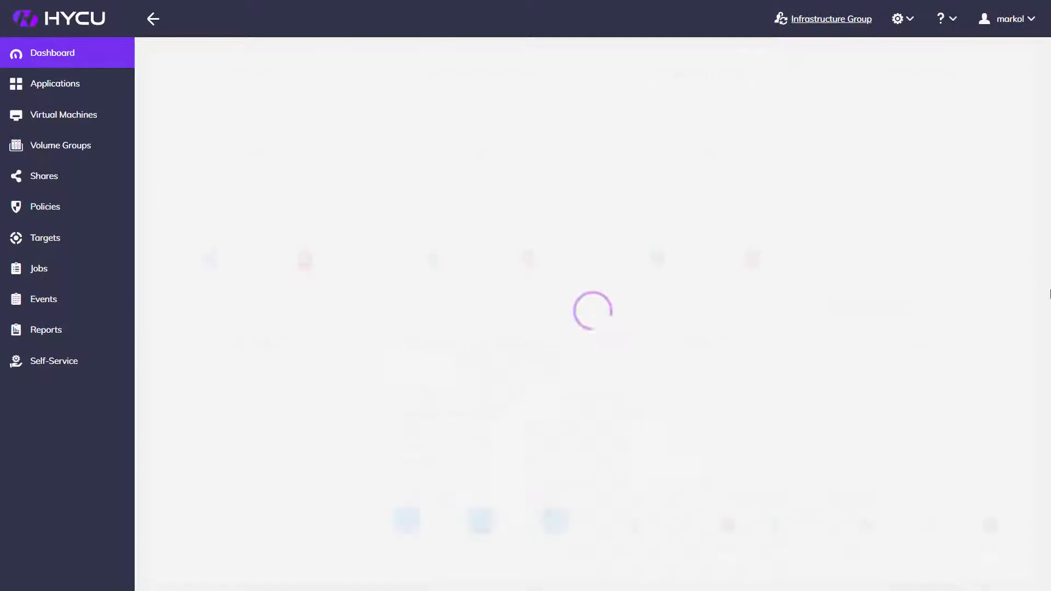
Review the configured backup sources, checking the nutanix-ahv-demo and nutanix-esx-demo hypervisors and the Nutanix Files server, and close the list
left_click(910, 23)
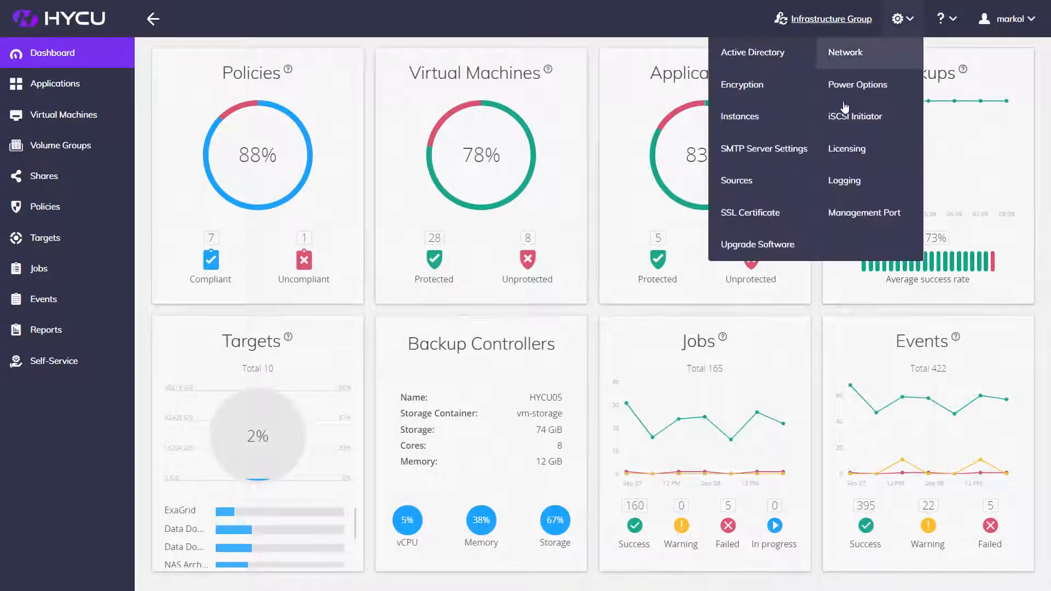
left_click(805, 181)
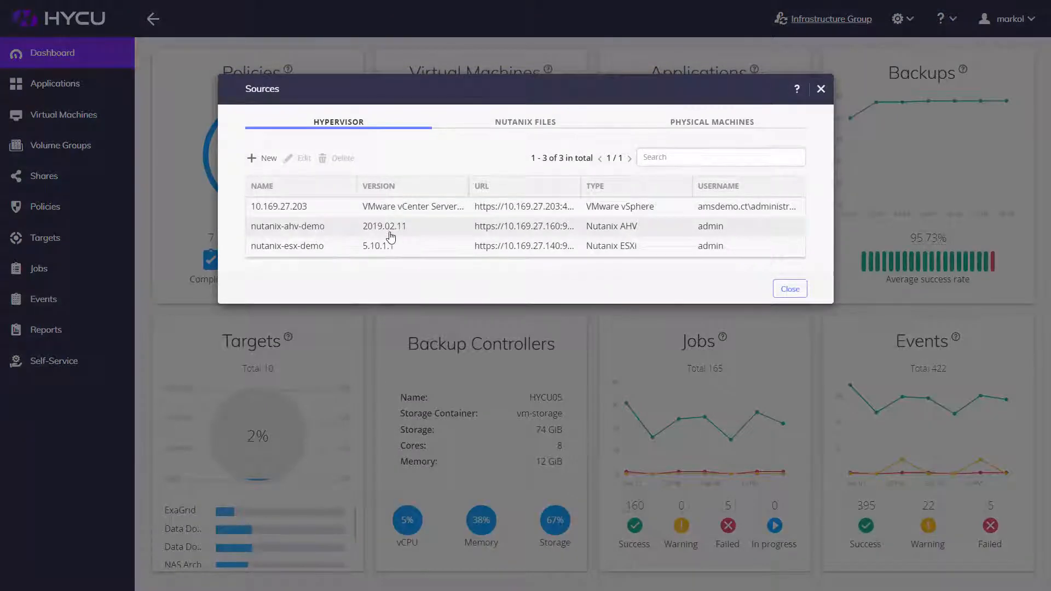
left_click(388, 234)
left_click(390, 249)
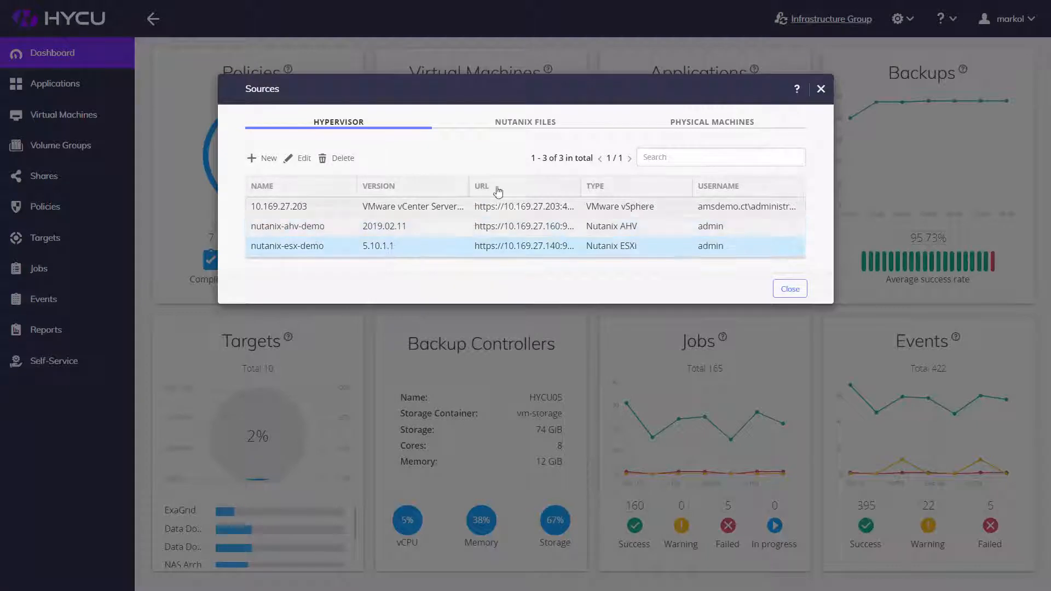
left_click(536, 125)
left_click(447, 213)
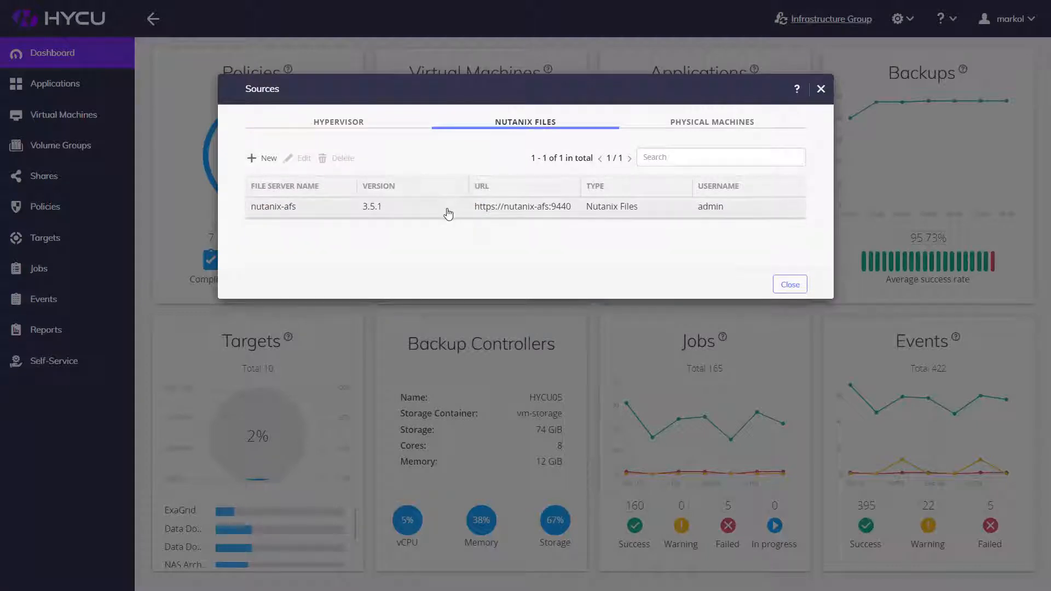
left_click(796, 291)
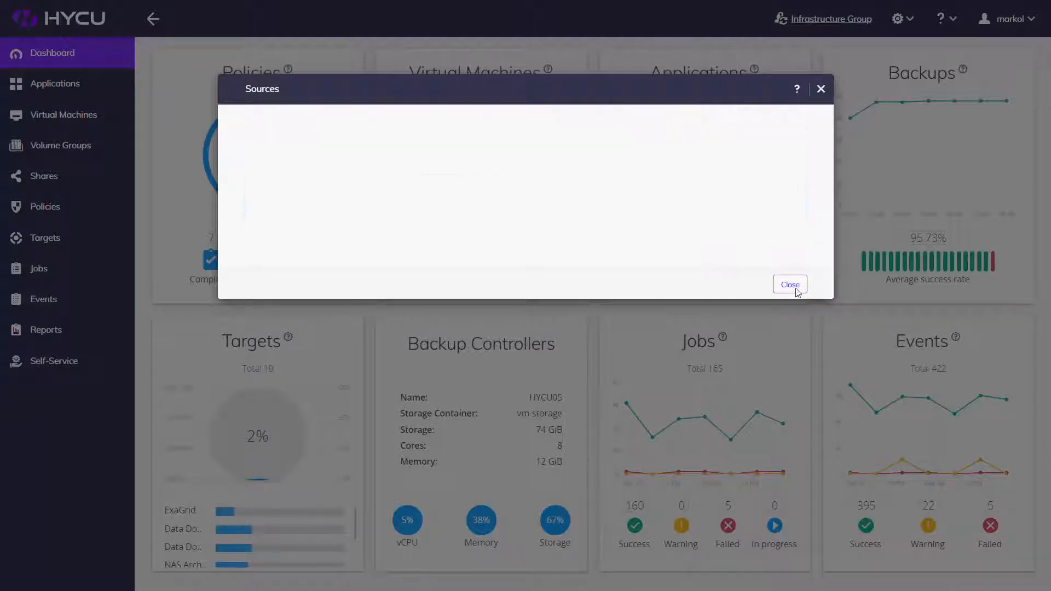
Review the restore points of virtual machine HYCU00DCNJENGVM011, selecting the full backup from 8/15/2019
left_click(92, 121)
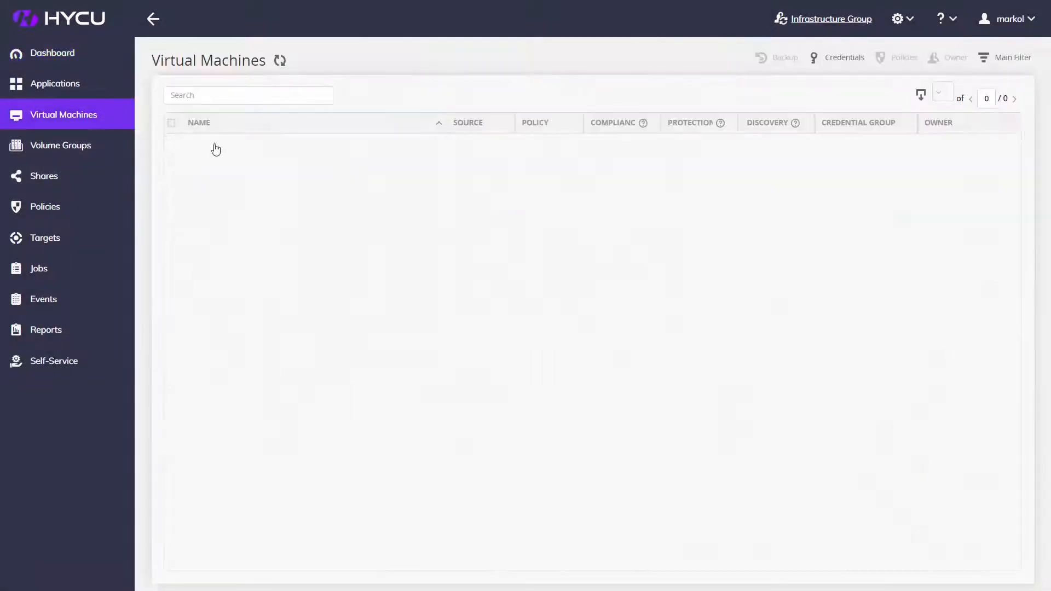
left_click(307, 181)
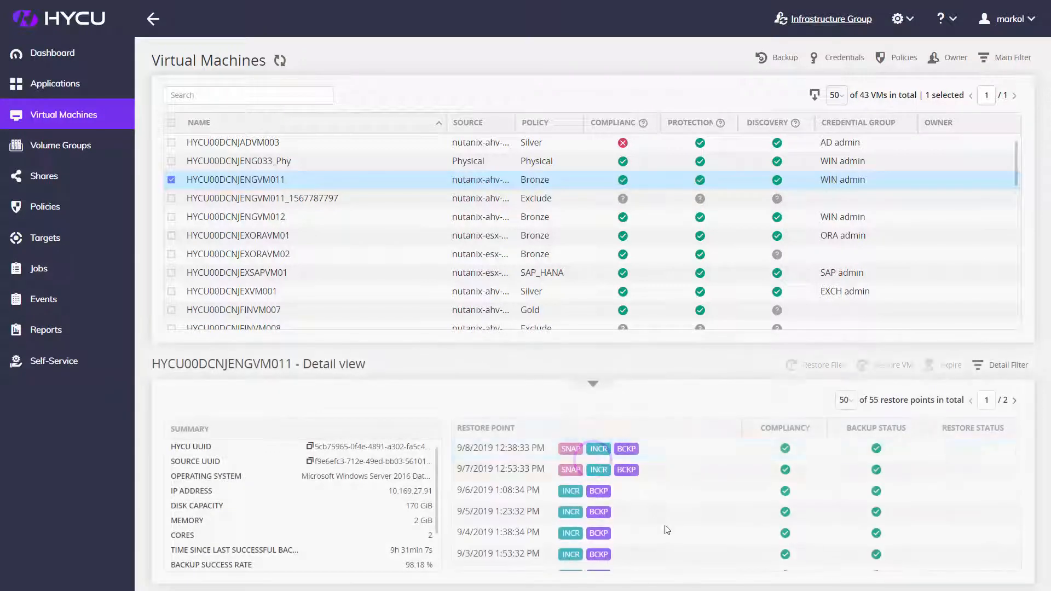
scroll(670, 527, "down", 1)
scroll(670, 527, "down", 5)
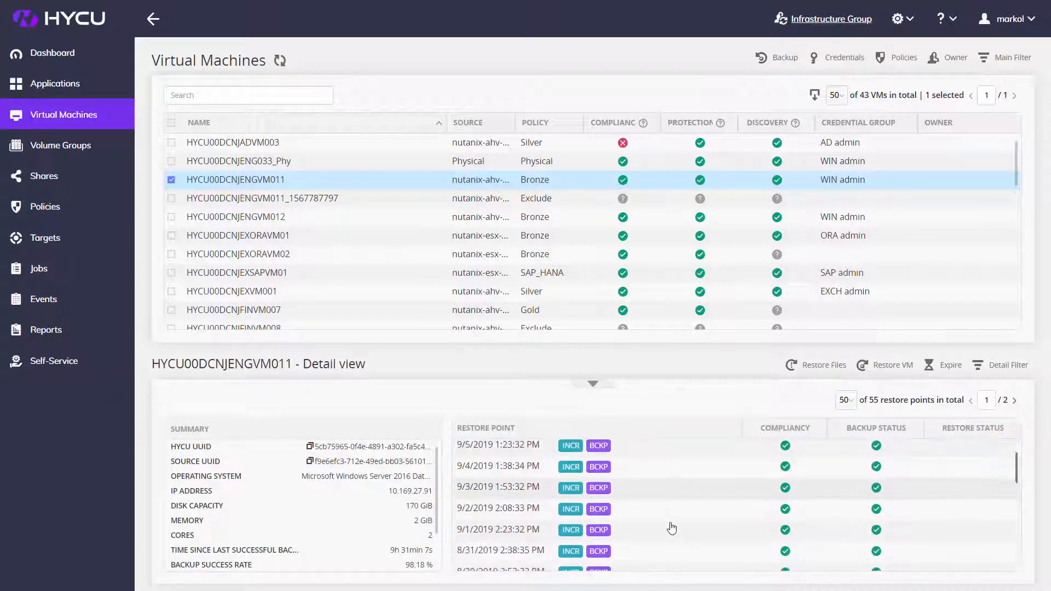
scroll(673, 529, "down", 5)
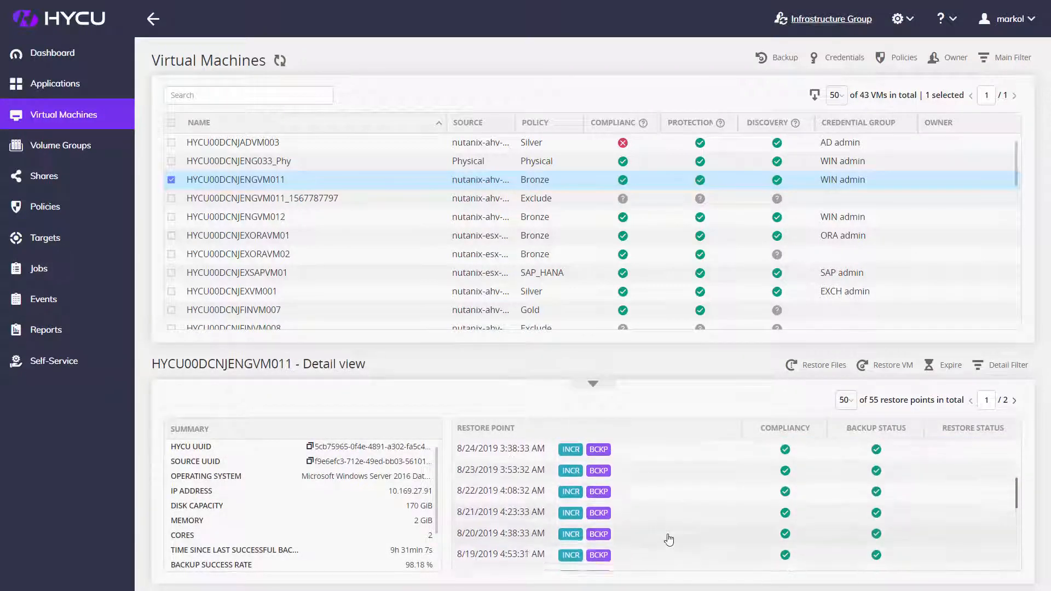
left_click(604, 496)
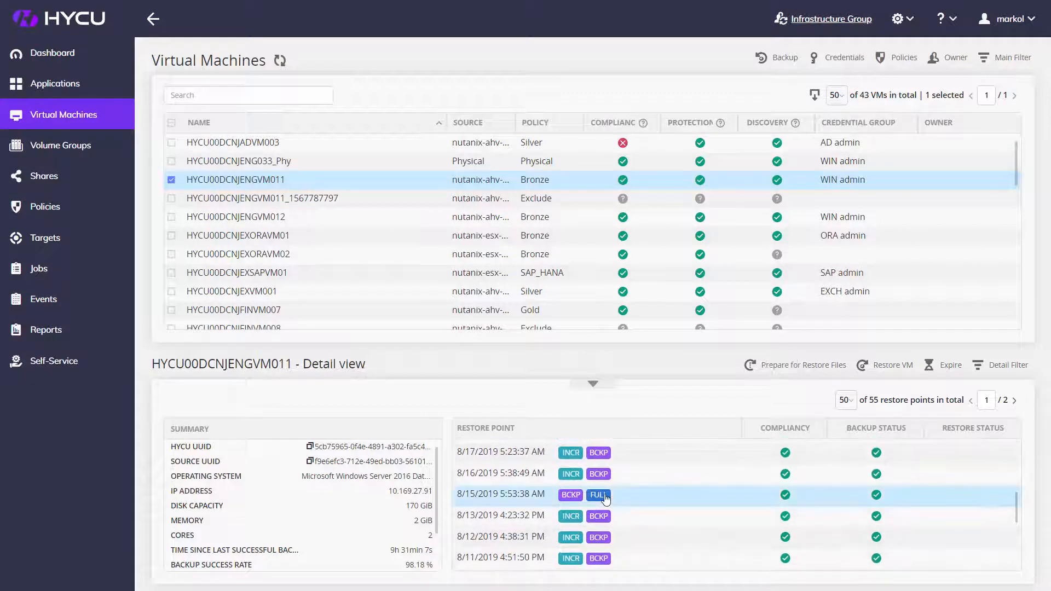
scroll(626, 486, "up", 5)
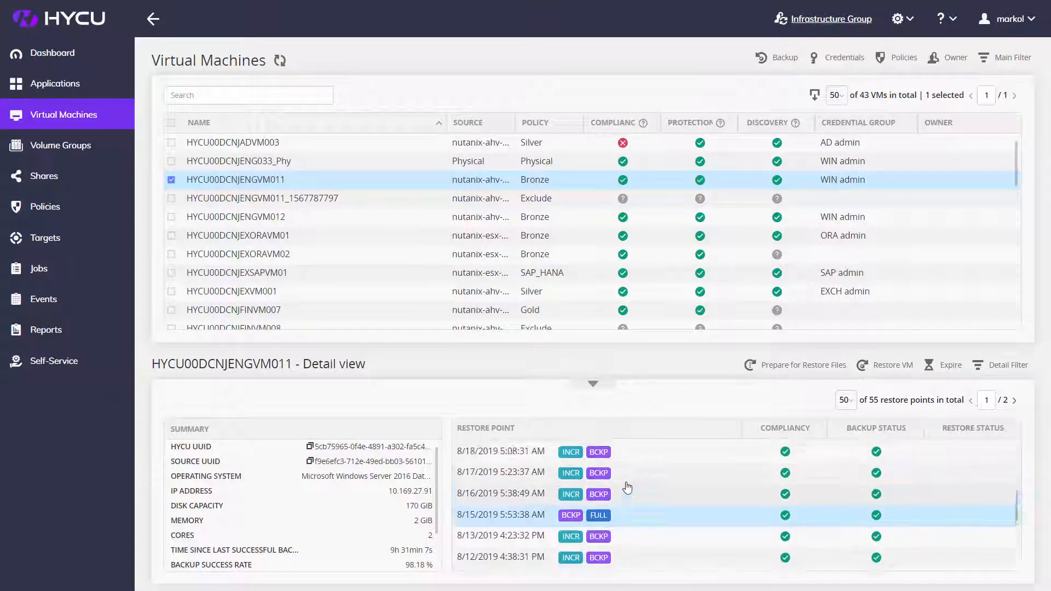
scroll(626, 488, "up", 2)
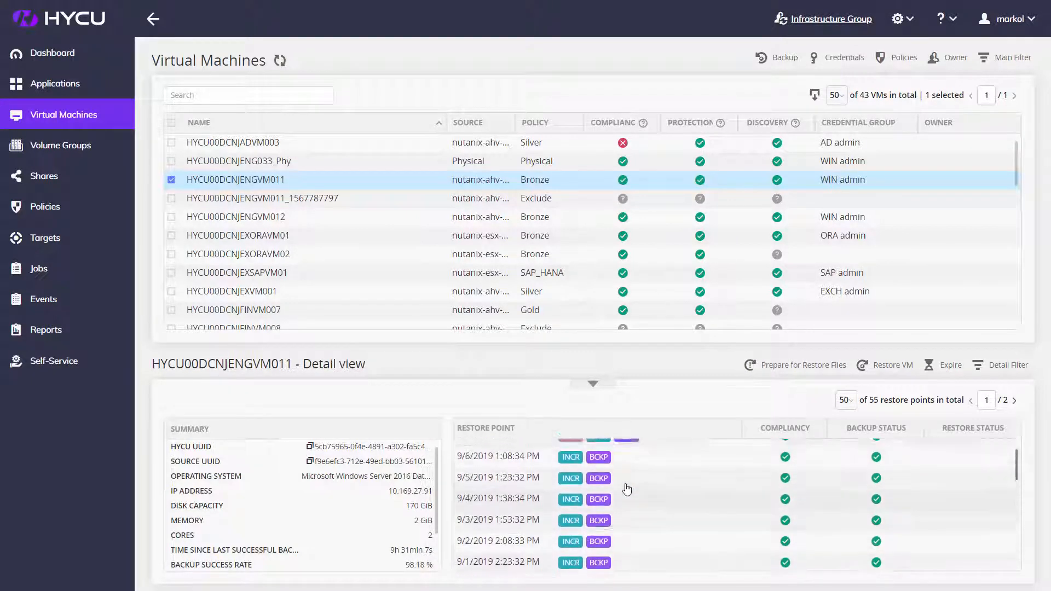
Reopen the backup sources and inspect the VMware vCenter entry among the hypervisors
left_click(899, 33)
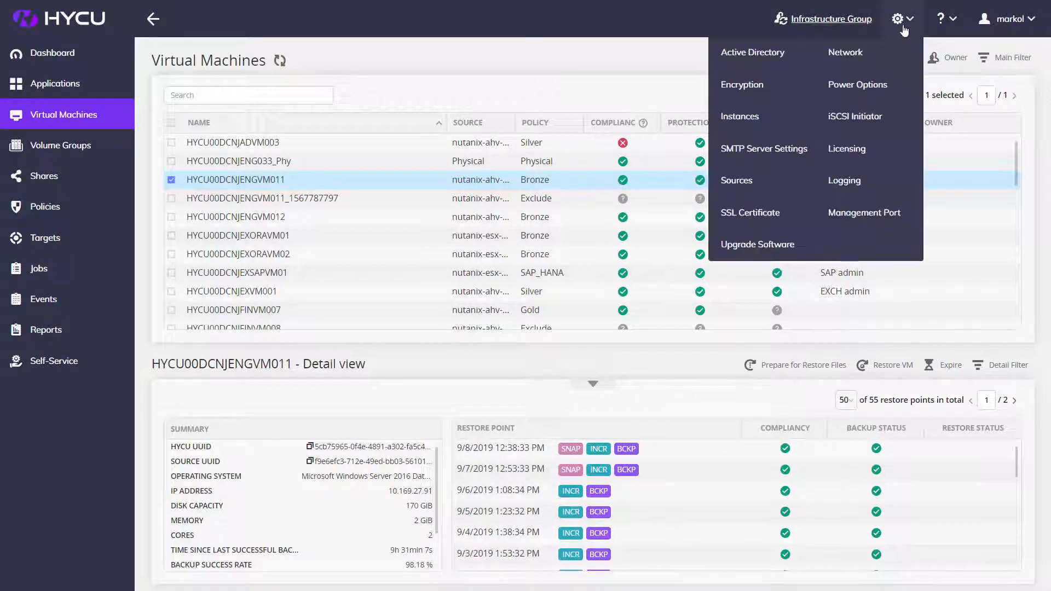
left_click(758, 185)
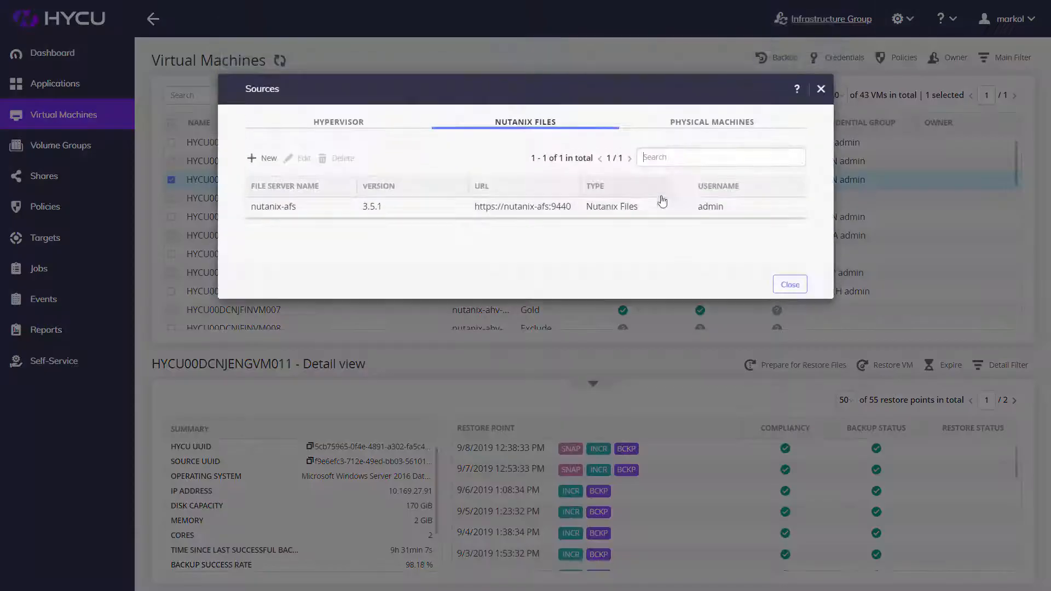
left_click(360, 123)
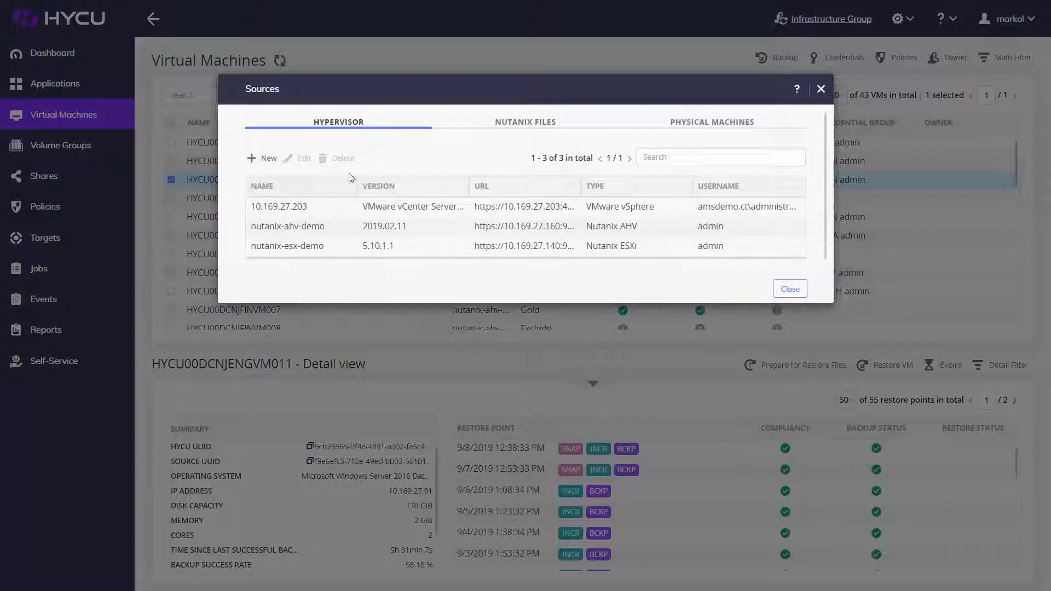
left_click(388, 211)
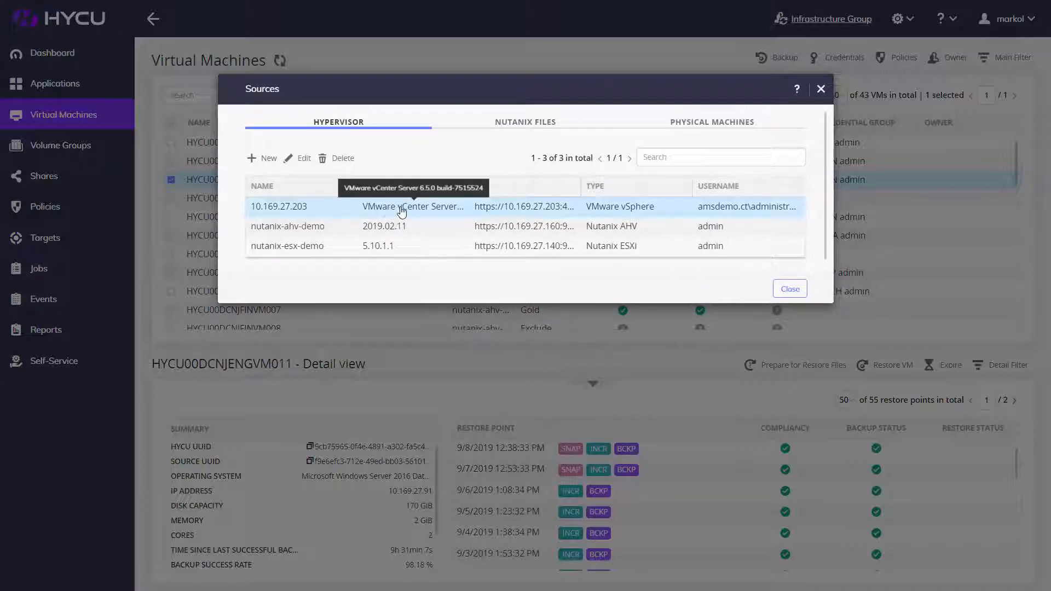
View the settings of the physical machine source HYCU00DCNJENG033_Phy and close them without saving
left_click(695, 124)
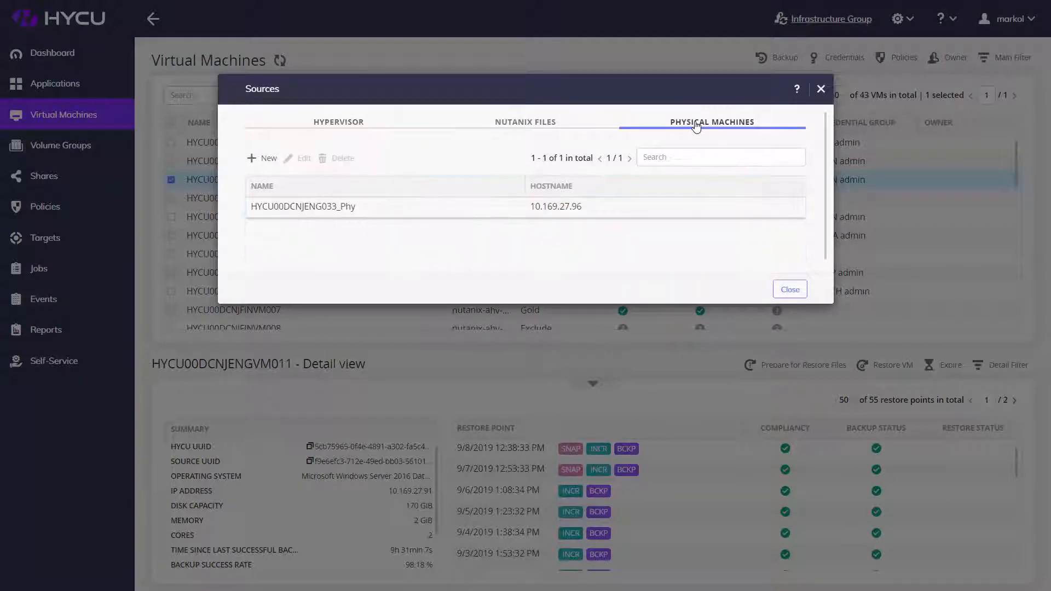
left_click(376, 216)
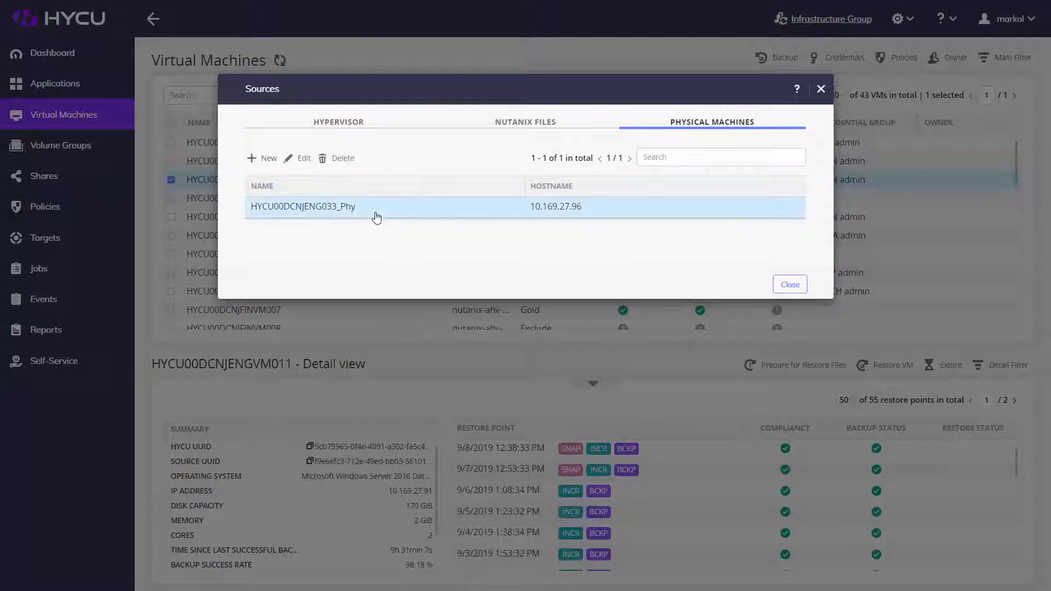
left_click(303, 158)
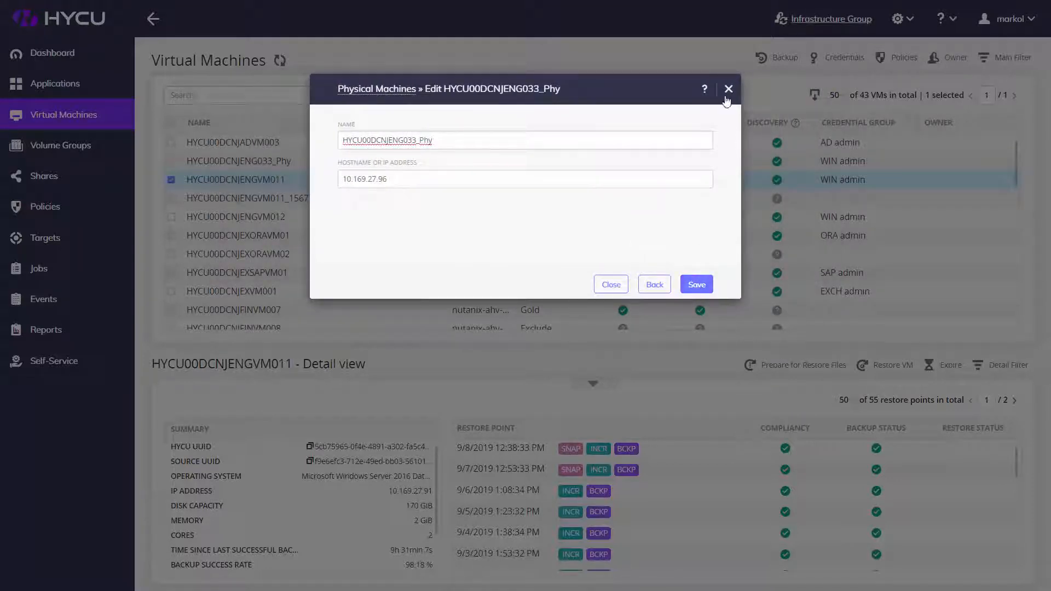
left_click(728, 89)
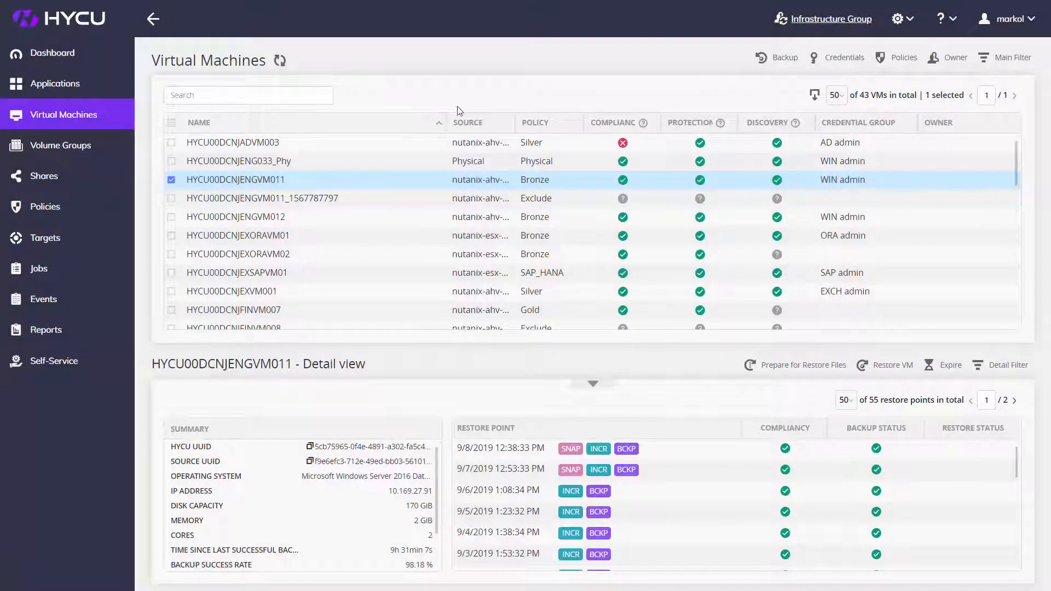
Review the details of the Data Domain, Data Domain SMB and Nutanix Mine backup targets
left_click(68, 241)
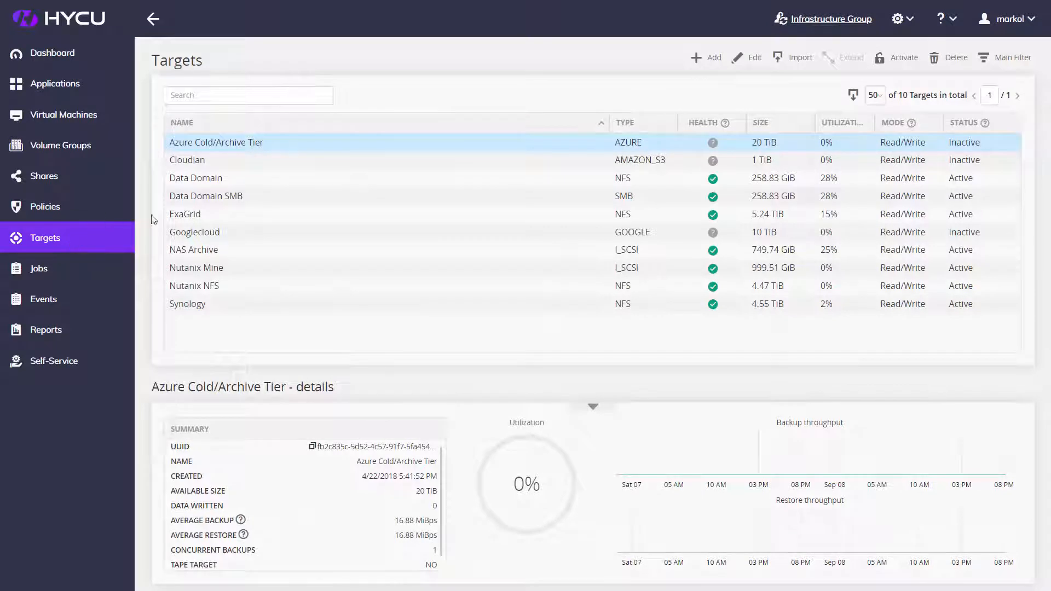
left_click(605, 183)
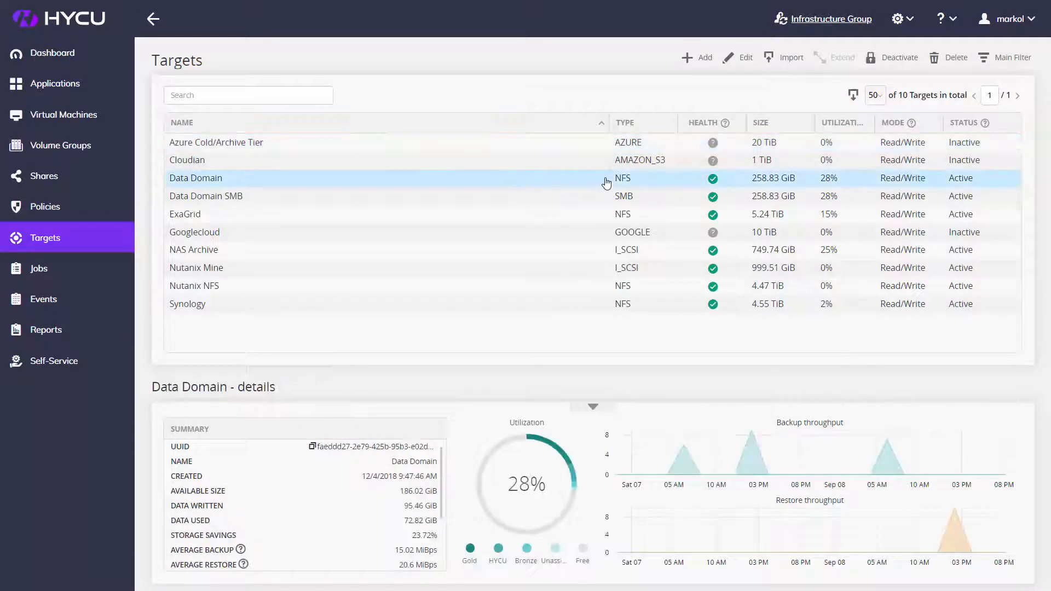
left_click(631, 200)
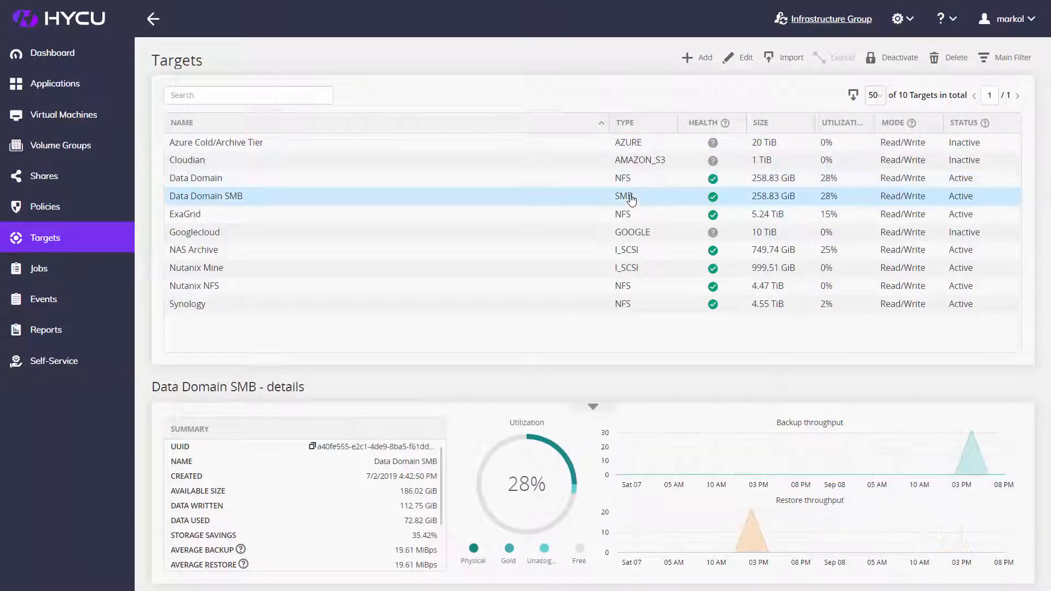
left_click(642, 268)
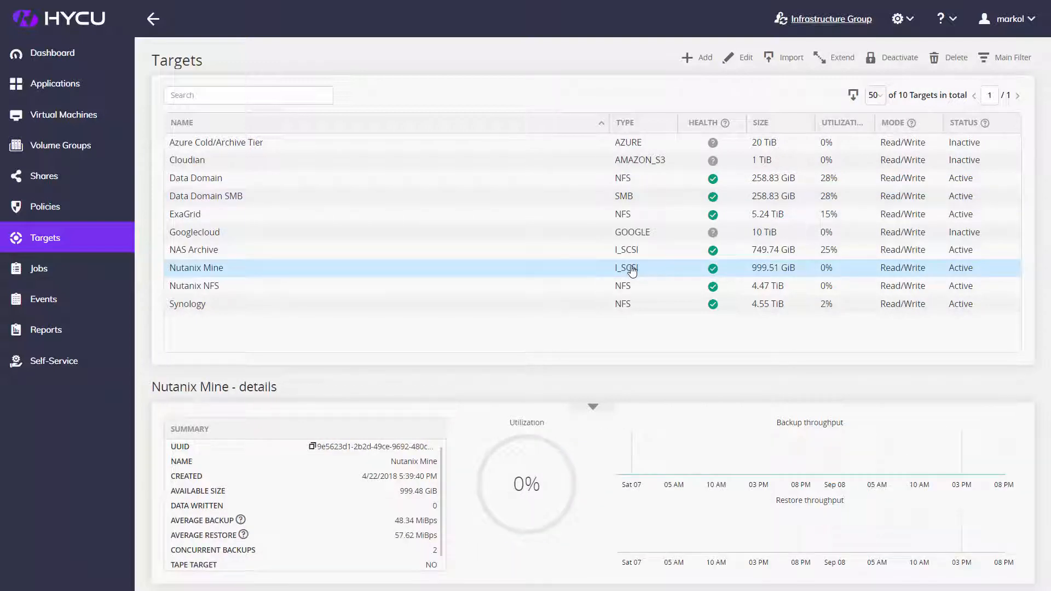
Examine the available types for a new backup target, choose AWS S3/Compatible to view its settings, and close the form without saving
left_click(698, 59)
scroll(630, 384, "down", 1)
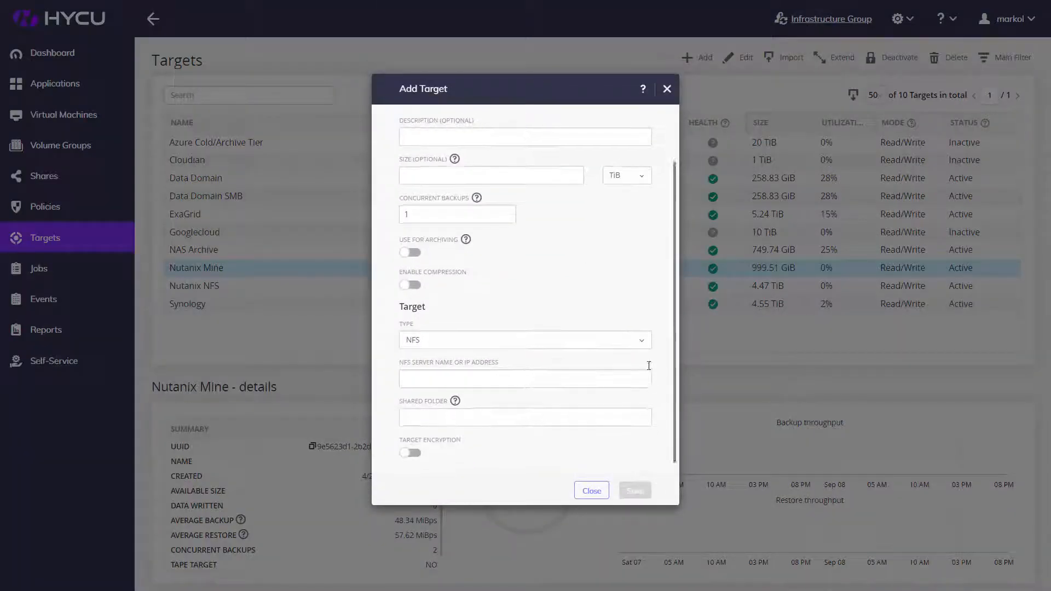
left_click(640, 359)
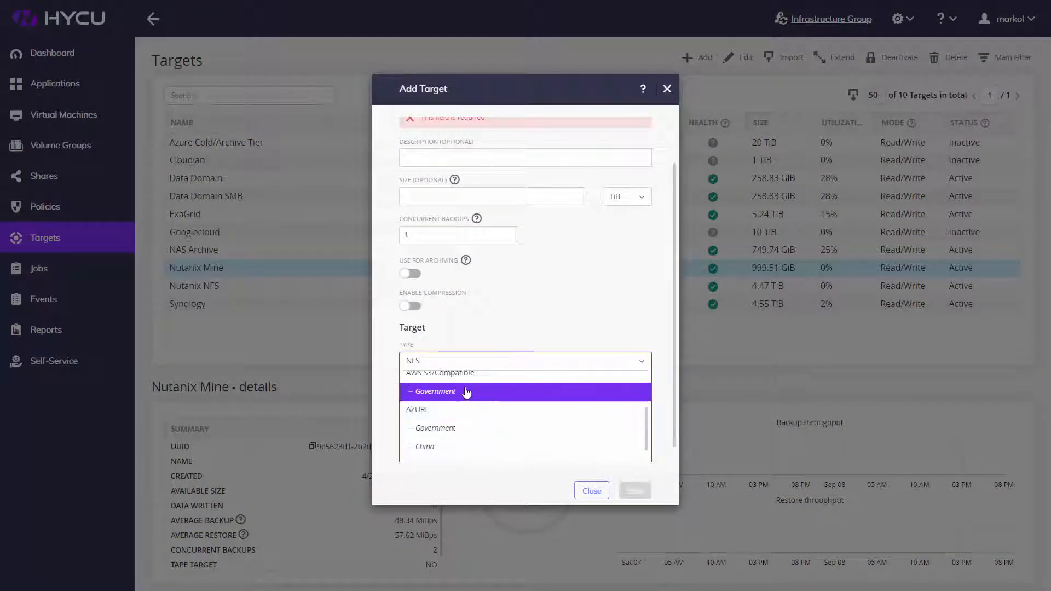
scroll(449, 410, "down", 1)
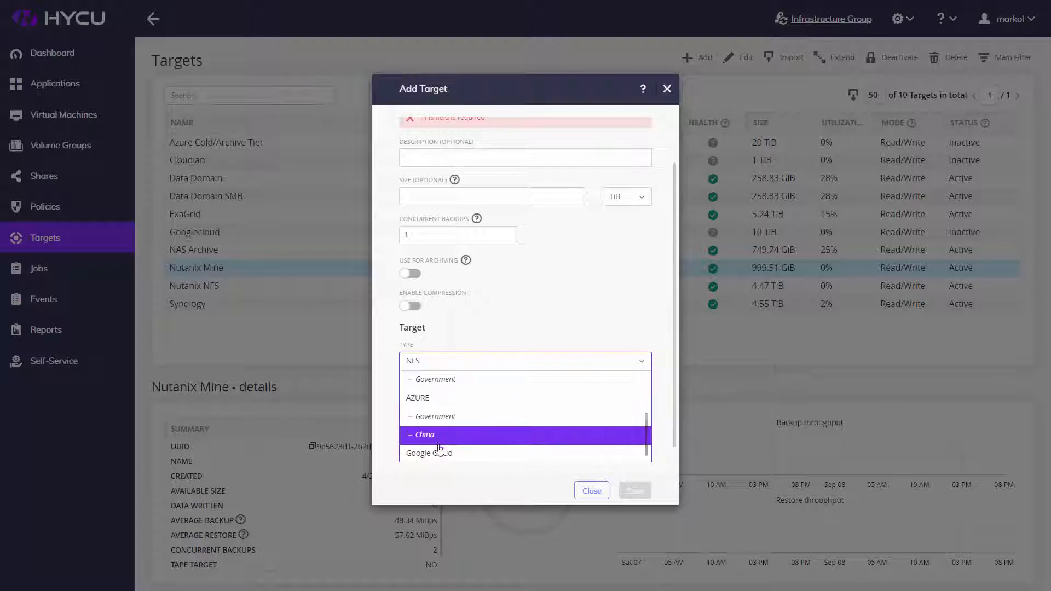
scroll(442, 412, "up", 2)
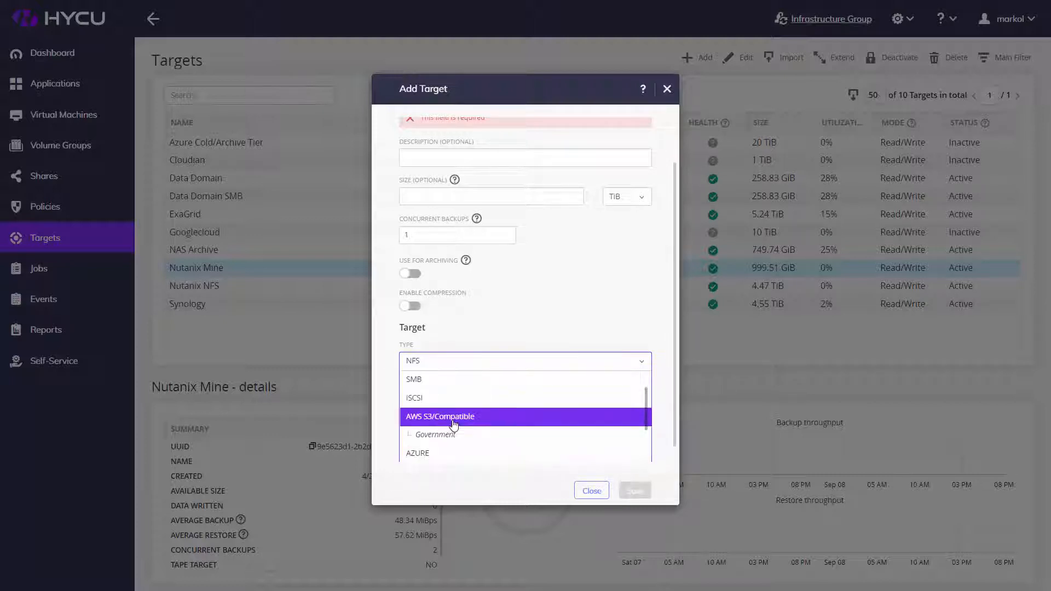
left_click(445, 413)
scroll(586, 488, "down", 3)
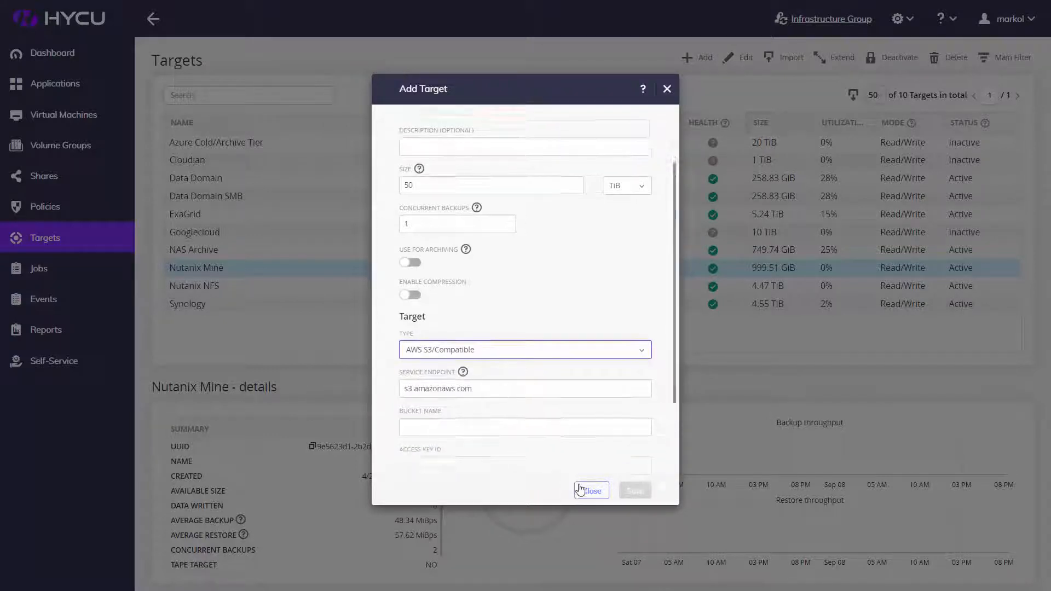
left_click(590, 490)
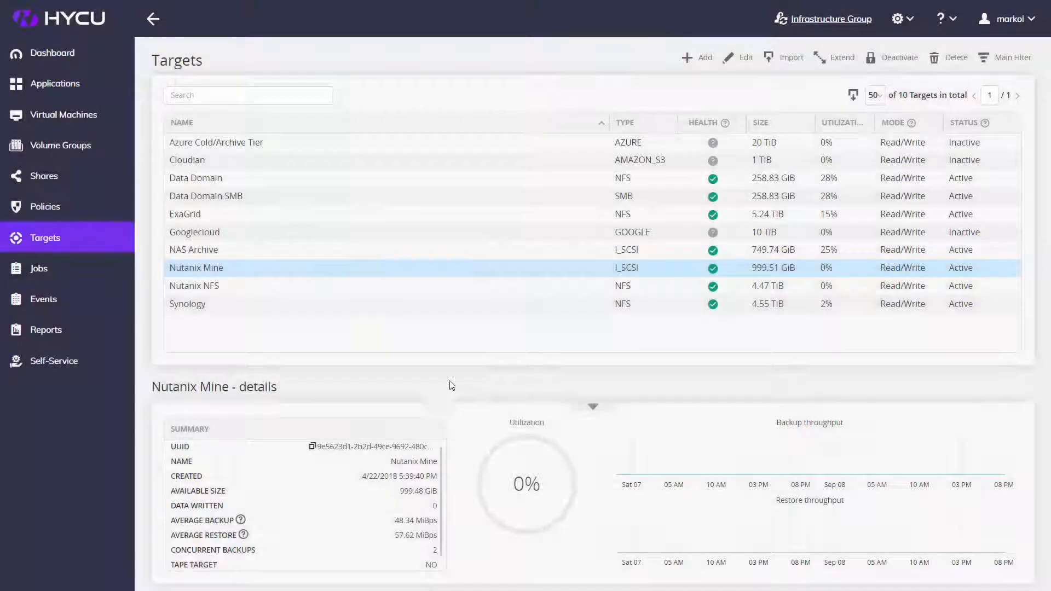
Switch to the ahv-nutanix Prism console and open HYCU_Dashboard
left_click(222, 270)
left_click(222, 270)
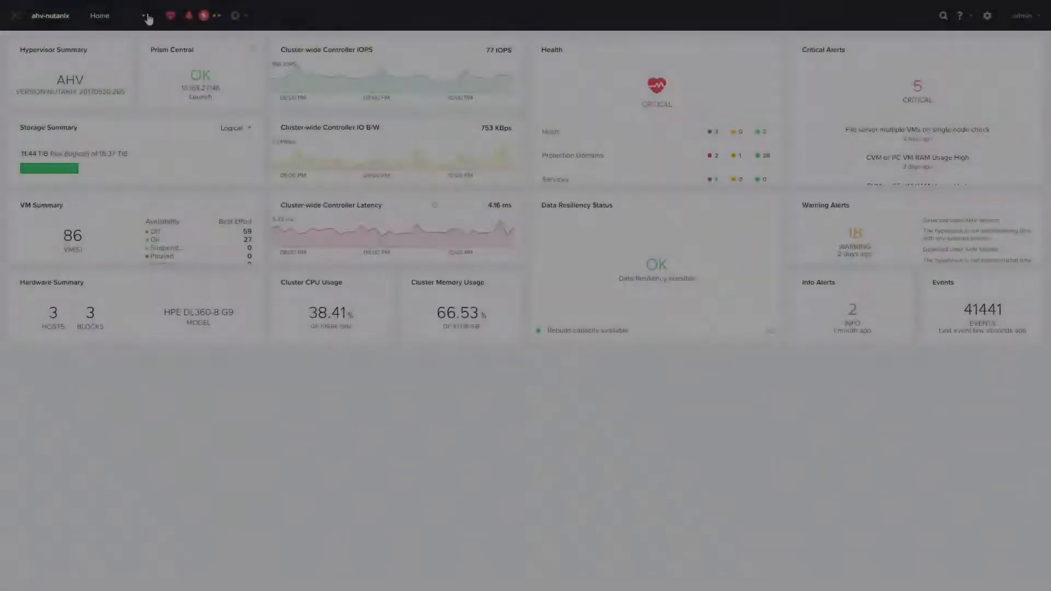
left_click(146, 18)
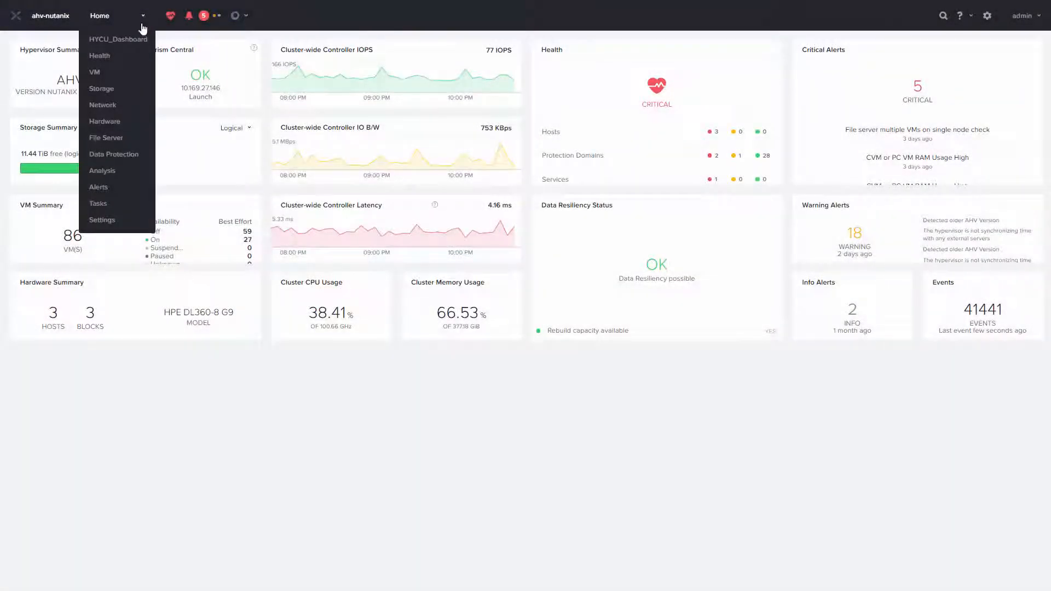
left_click(128, 40)
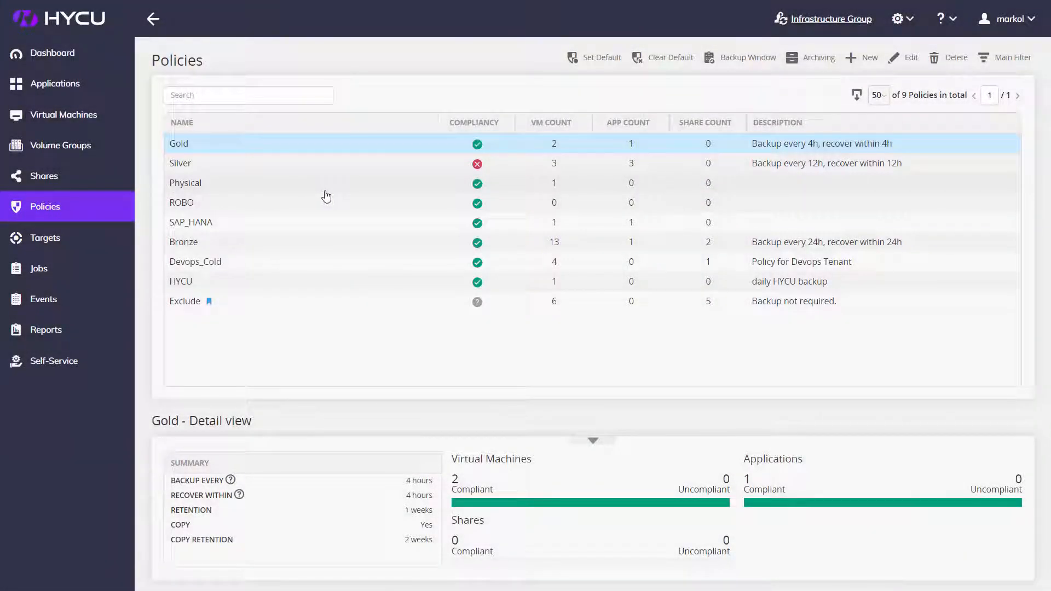
Start a new policy with backup every 1 day and recovery within 4 hours, and close the form without saving
left_click(867, 60)
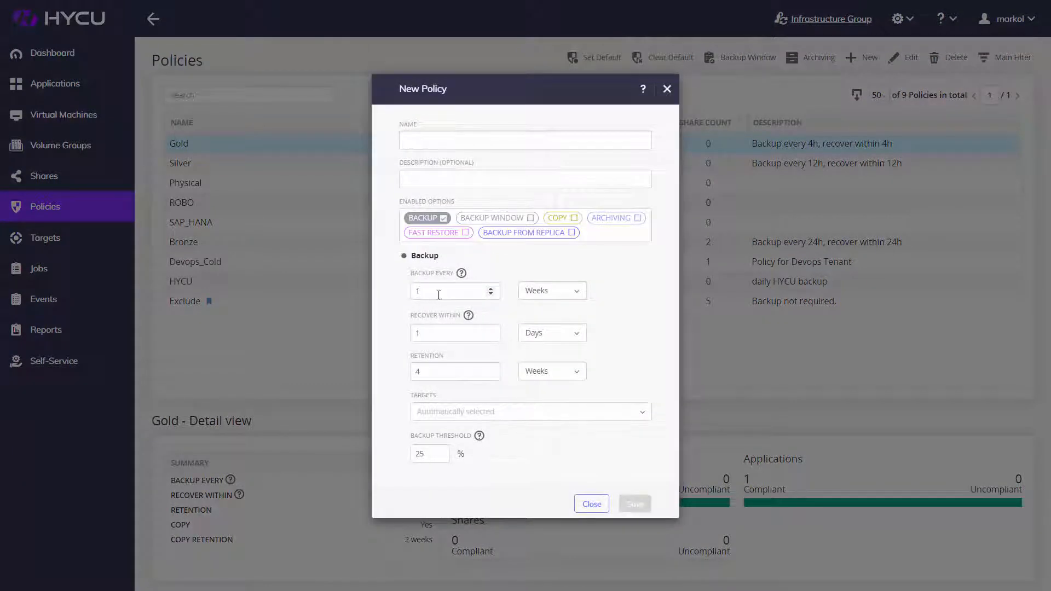
left_click(546, 296)
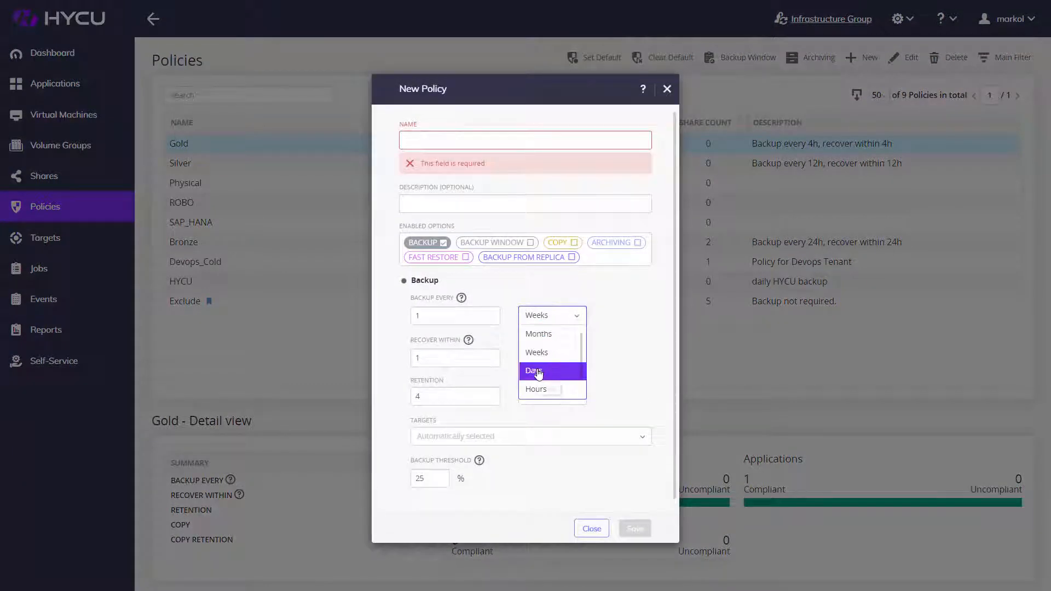
left_click(538, 372)
double_click(477, 315)
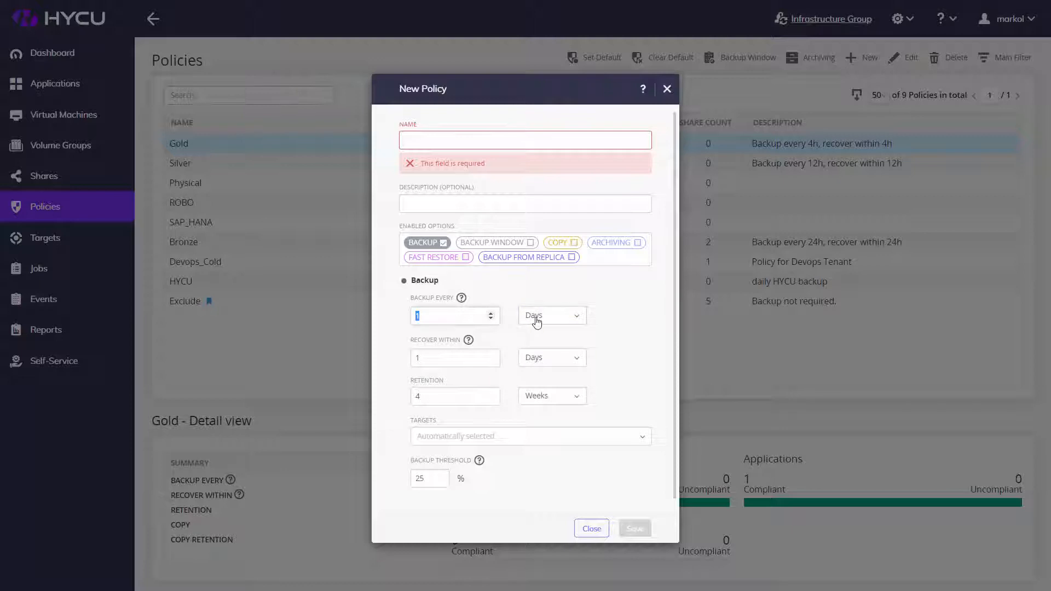
left_click(561, 358)
left_click(538, 430)
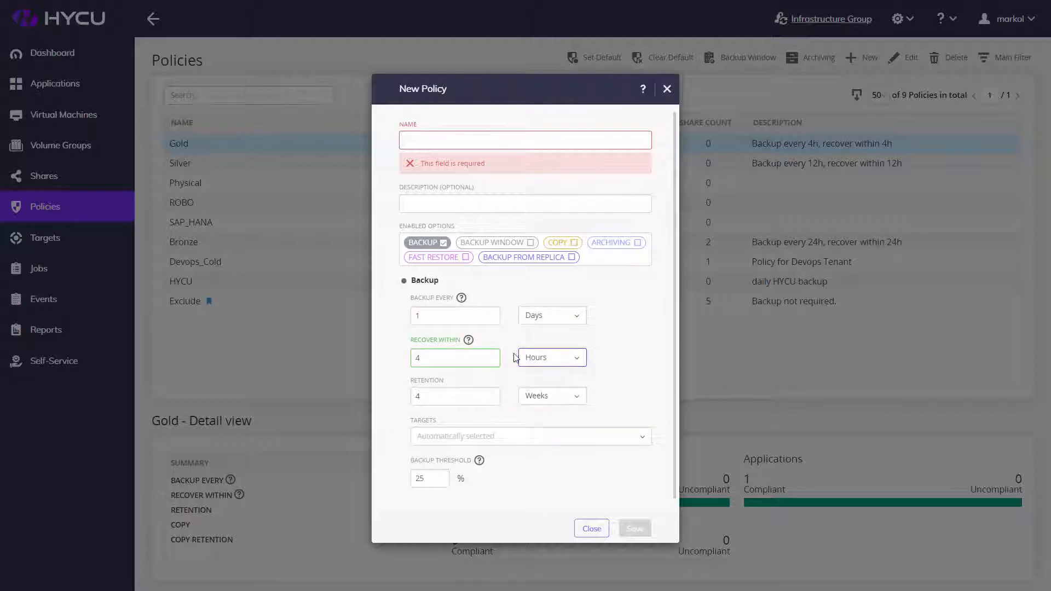
left_click(587, 530)
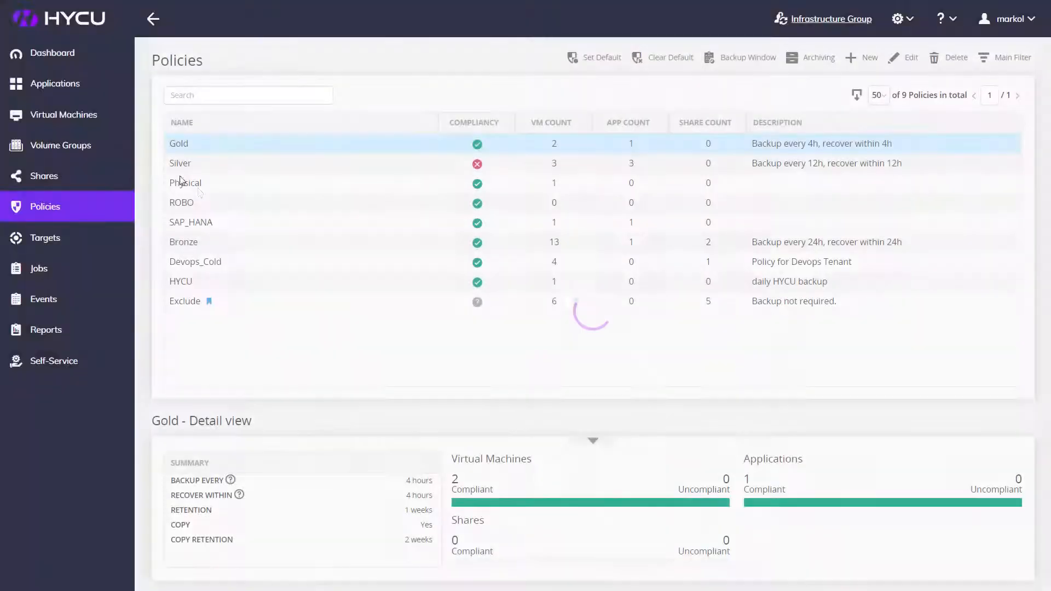
View virtual machine HYCU00DCNJEXORAVM01 and the compliancy details of its 9/8/2019 4:24:28 AM restore point
left_click(86, 123)
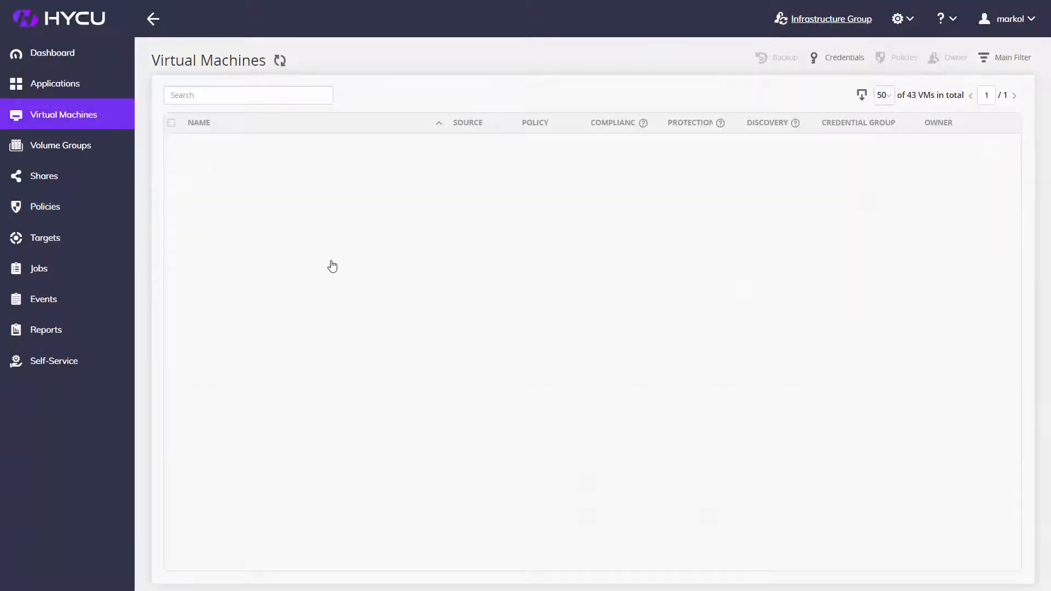
left_click(286, 237)
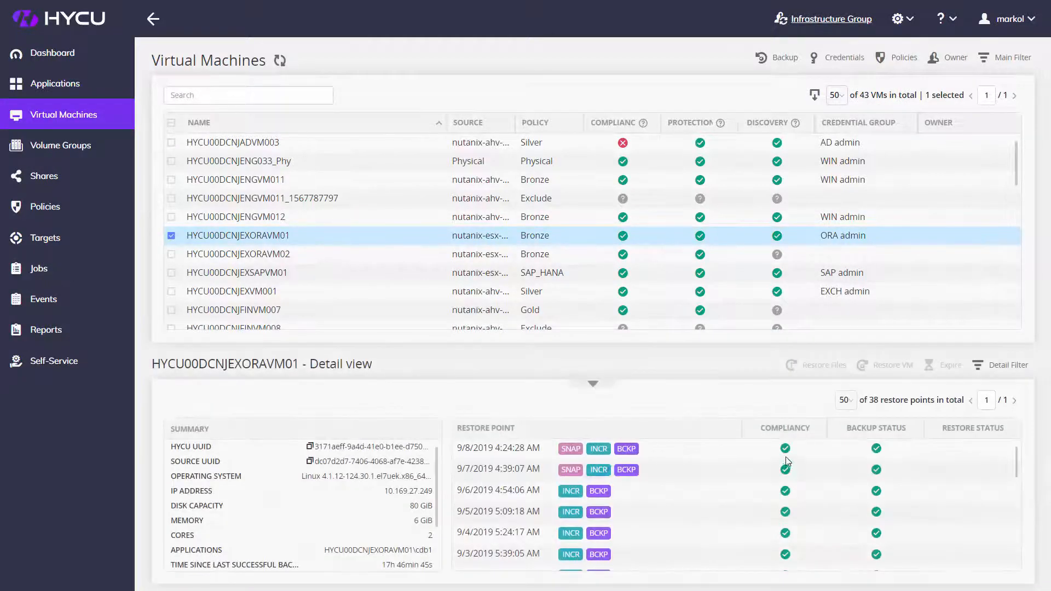
mouse_move(786, 449)
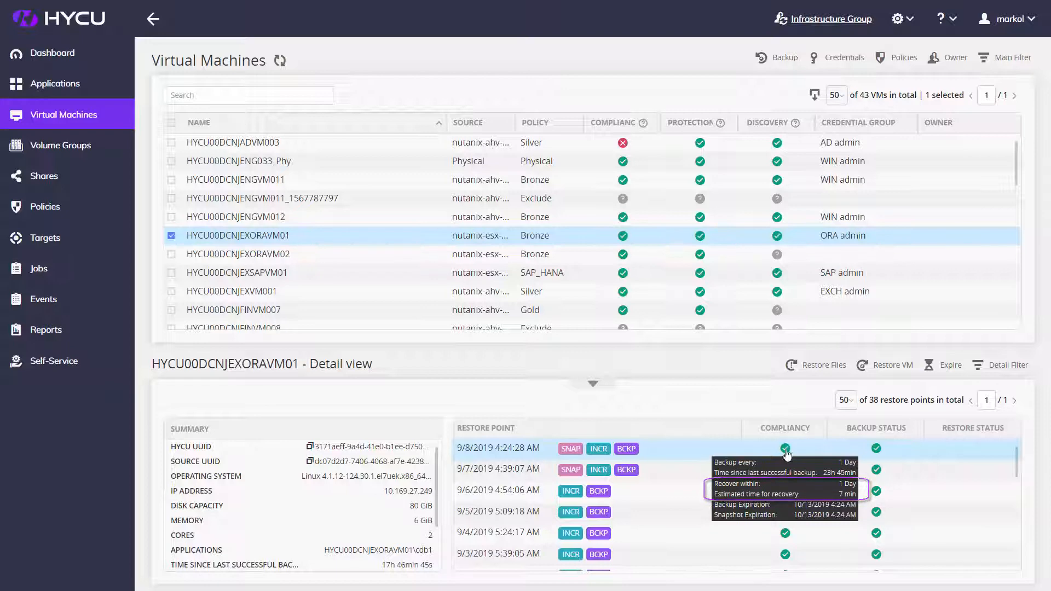
mouse_move(787, 471)
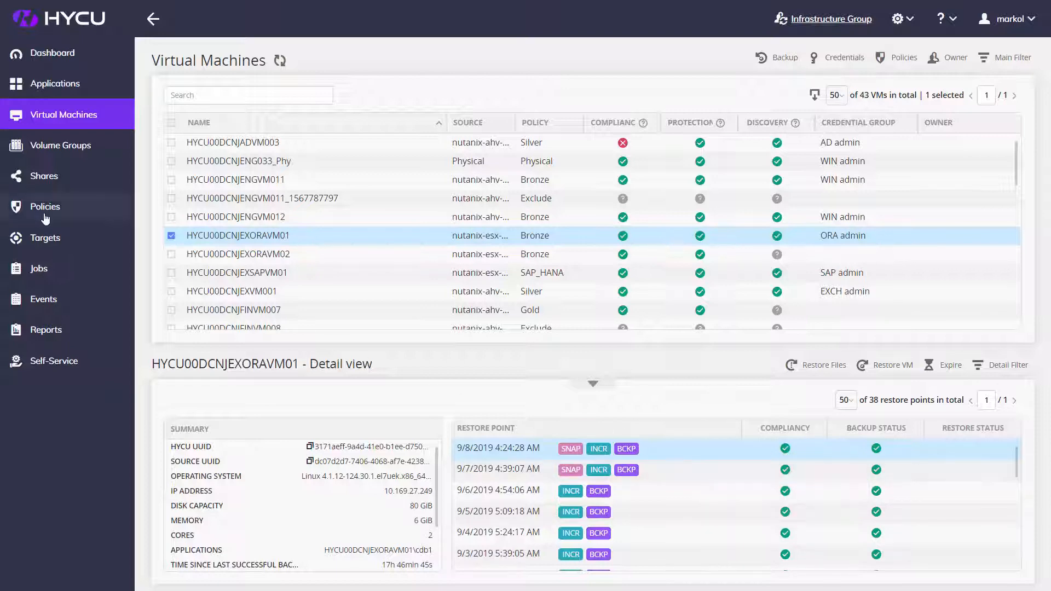
Start a new policy with Backup from Replica enabled and nutanix-esx-demo as central site cluster, and close it without saving
left_click(113, 215)
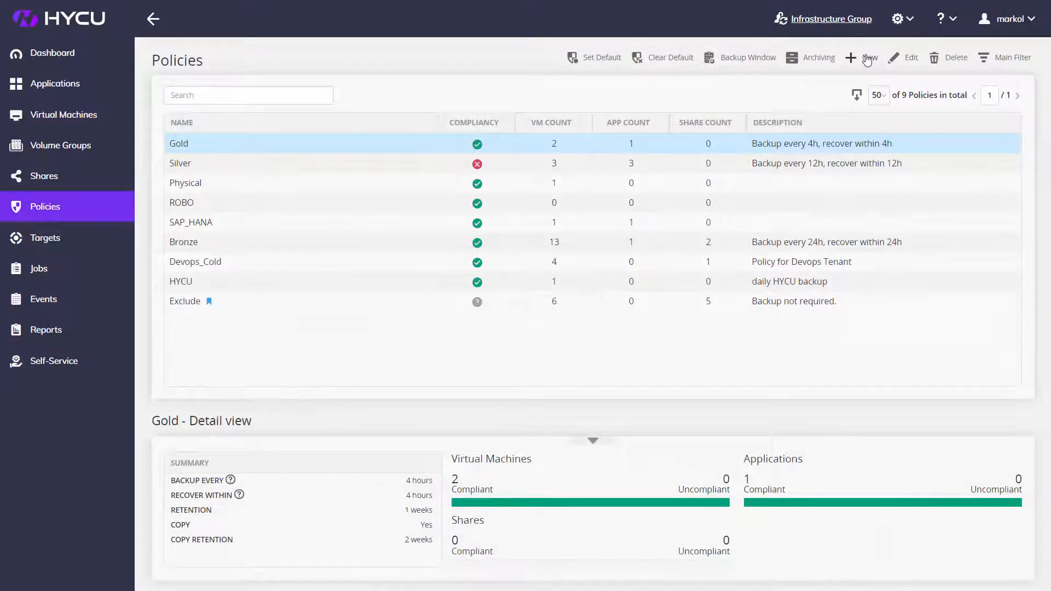
left_click(867, 59)
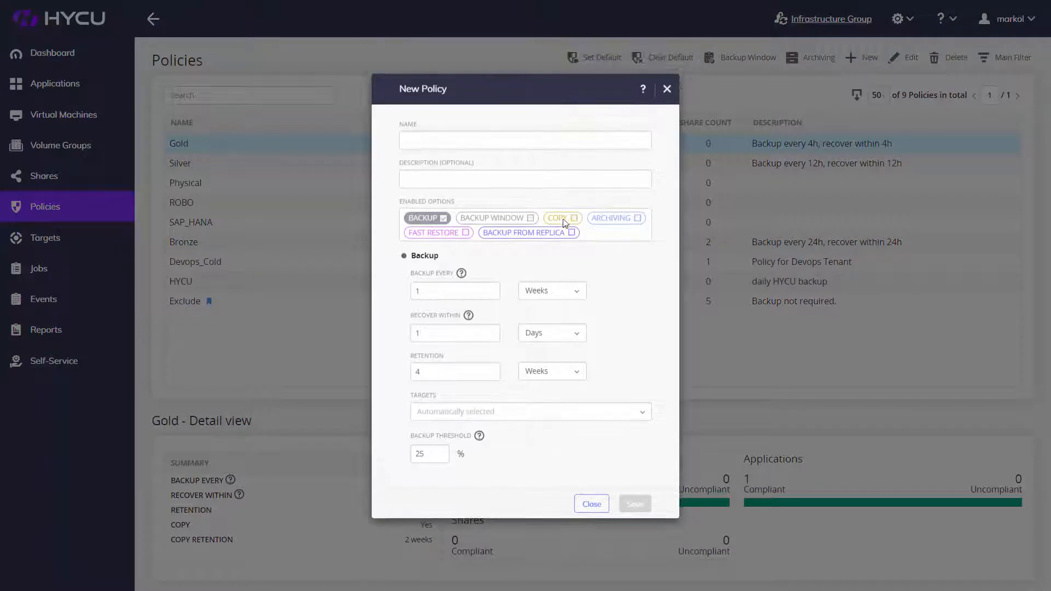
left_click(571, 233)
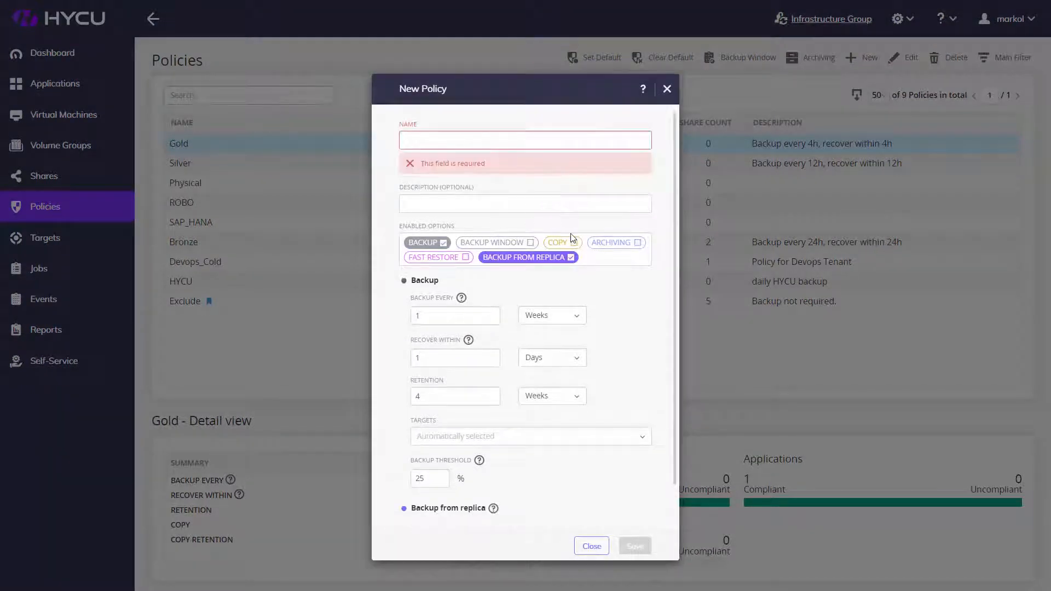
scroll(600, 292, "down", 1)
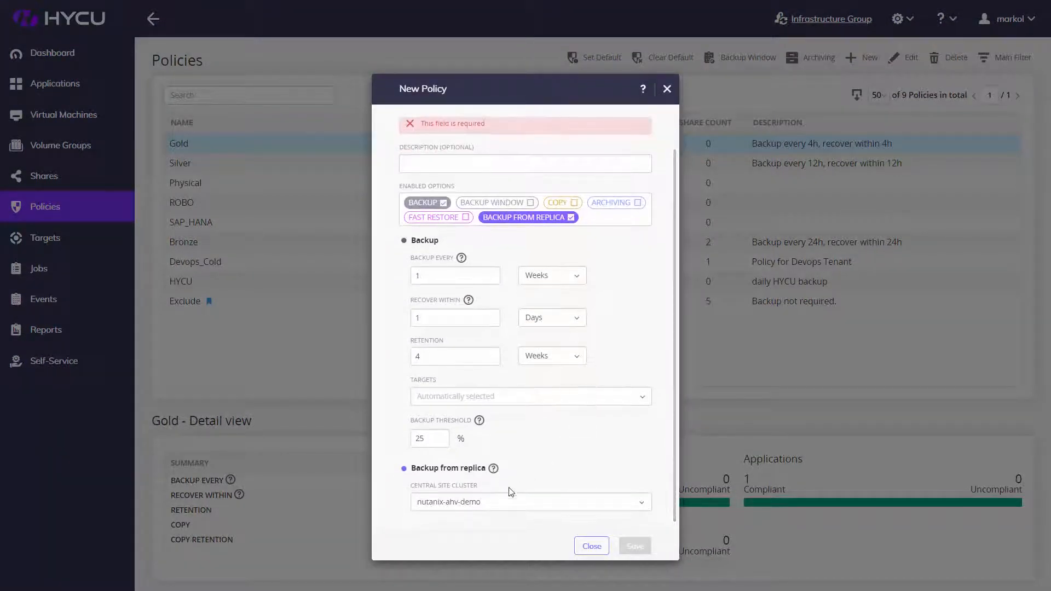
left_click(501, 504)
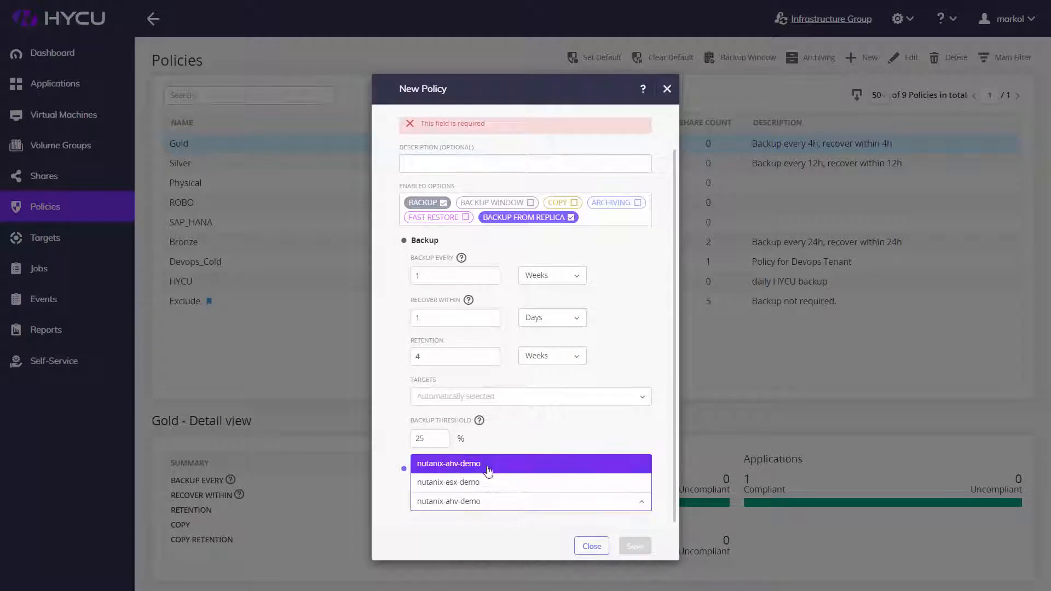
left_click(488, 483)
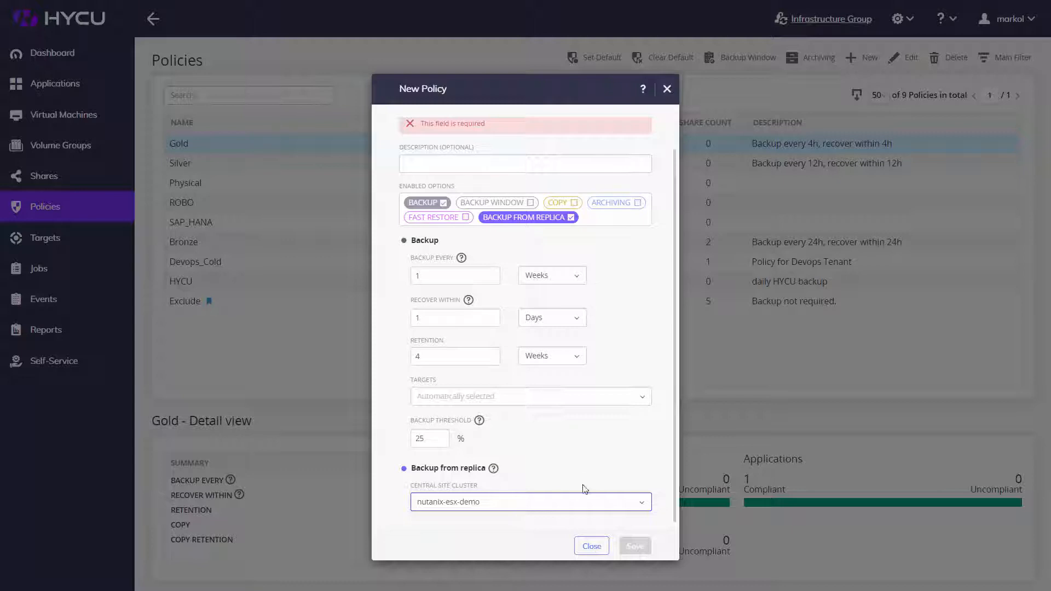
left_click(594, 548)
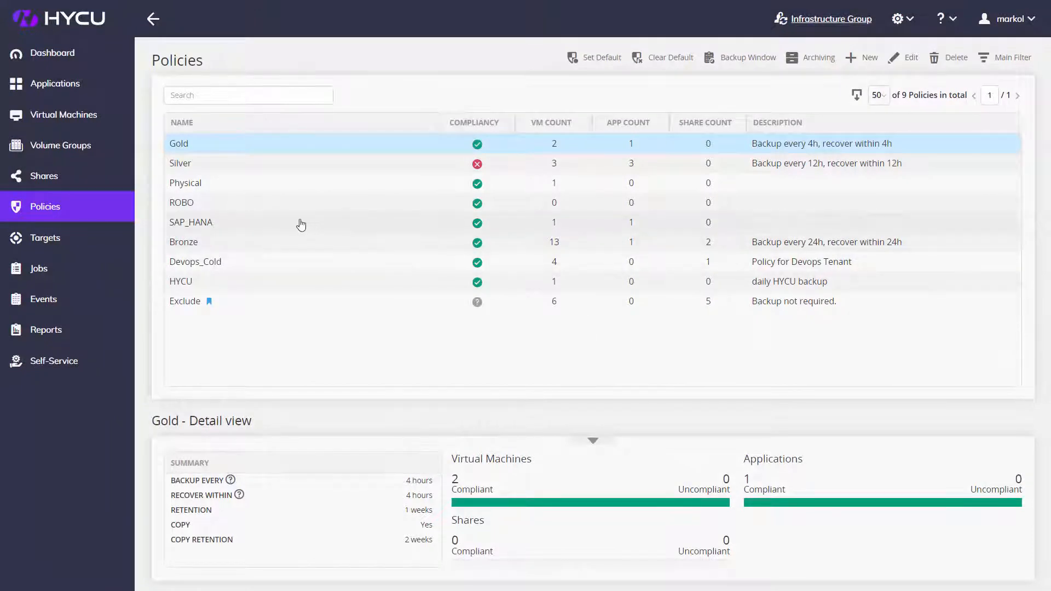
Assign the WIN admin credential group to virtual machine HYCU00DCNJENGVM011
left_click(89, 121)
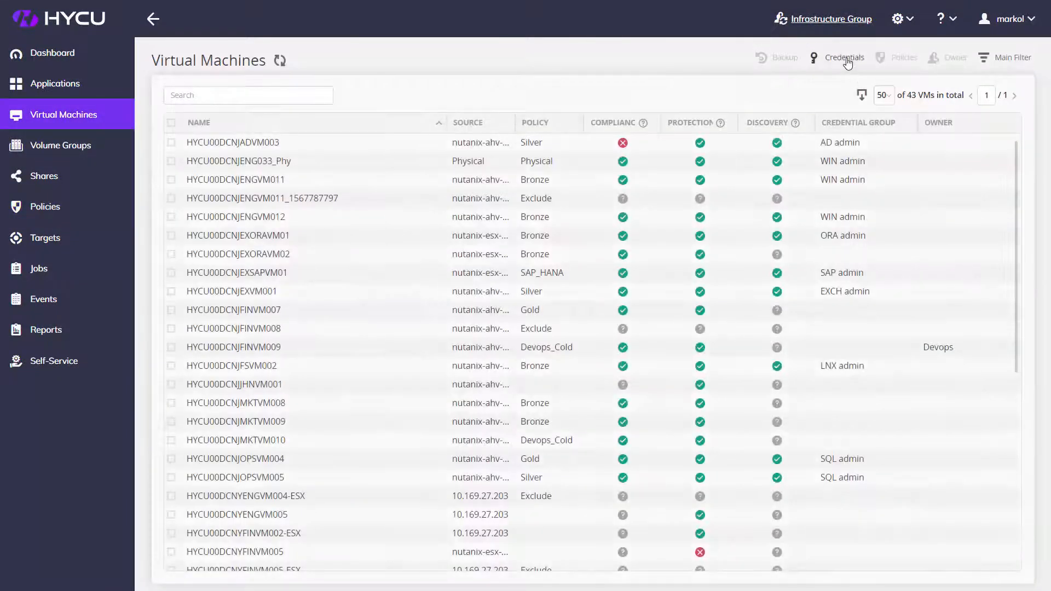
left_click(476, 180)
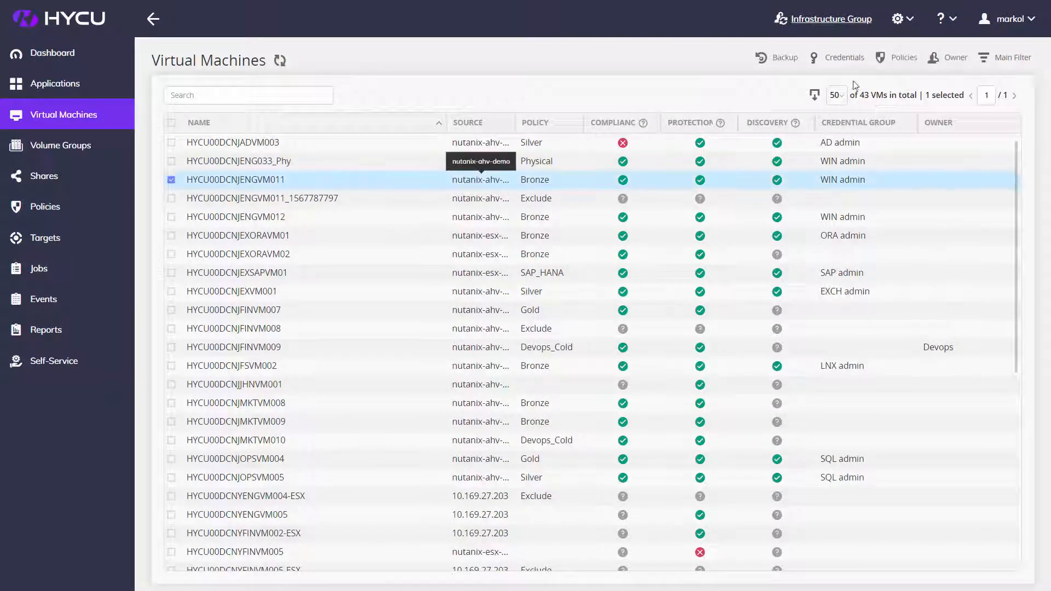
left_click(854, 60)
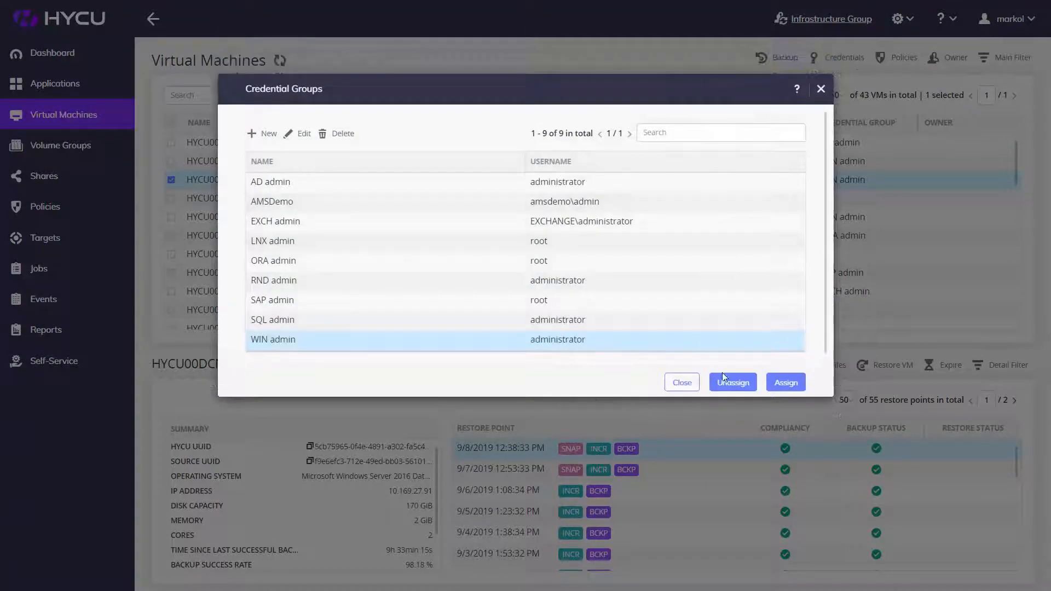
left_click(781, 383)
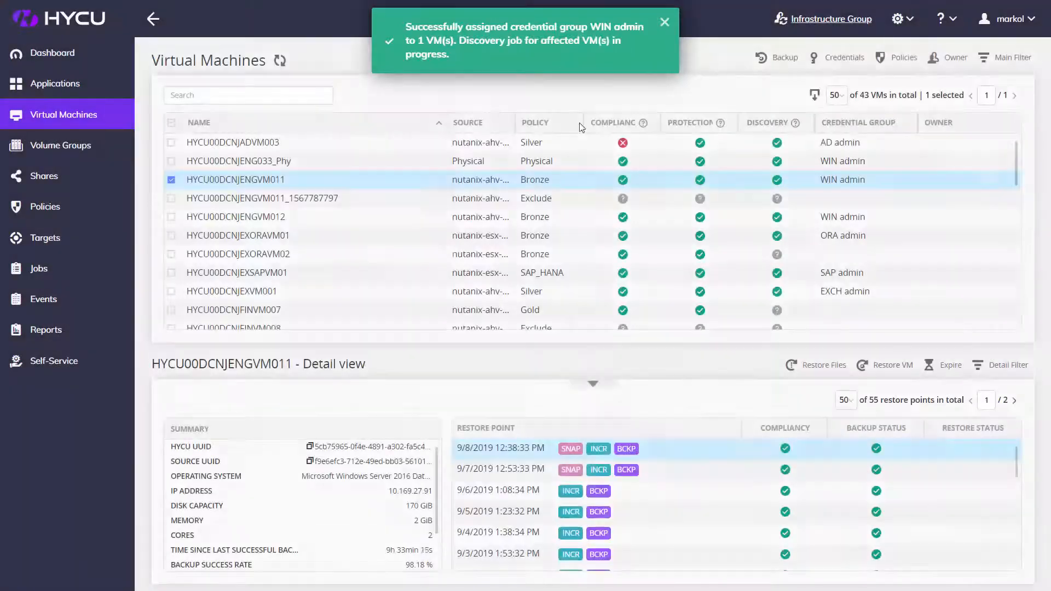
Start a database restore of application HYCU00DCNJOPSVM005\MSSQLSERVER from its 9/8/2019 2:53:51 AM restore point
left_click(69, 93)
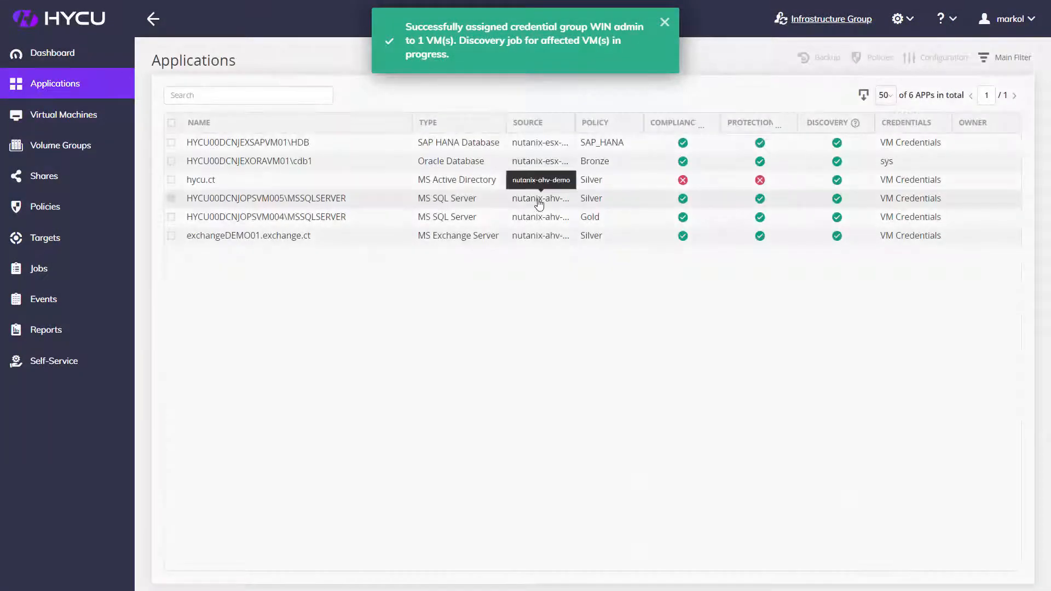
left_click(551, 202)
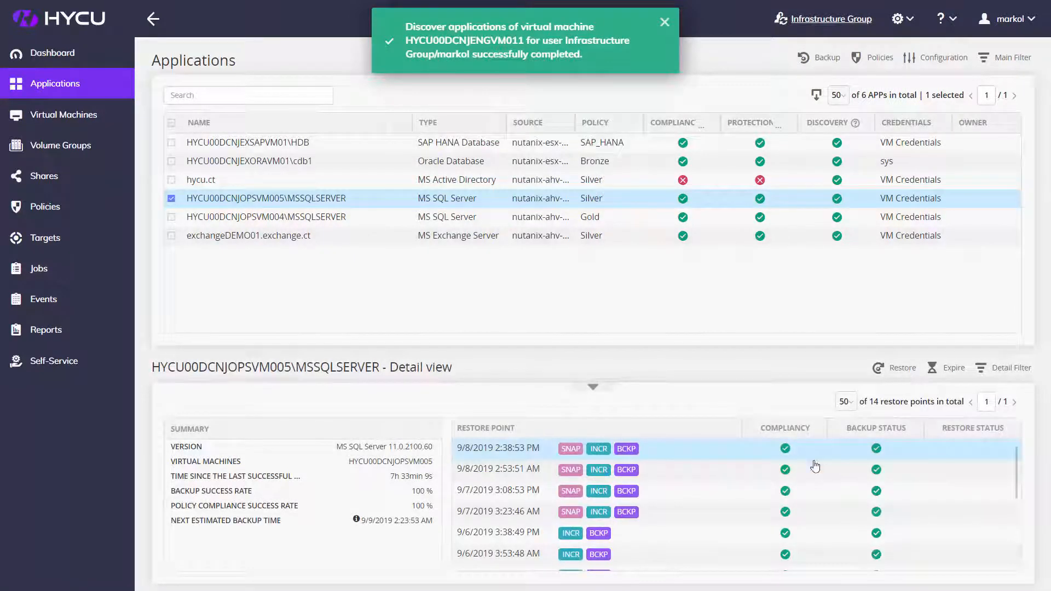
left_click(807, 469)
left_click(901, 374)
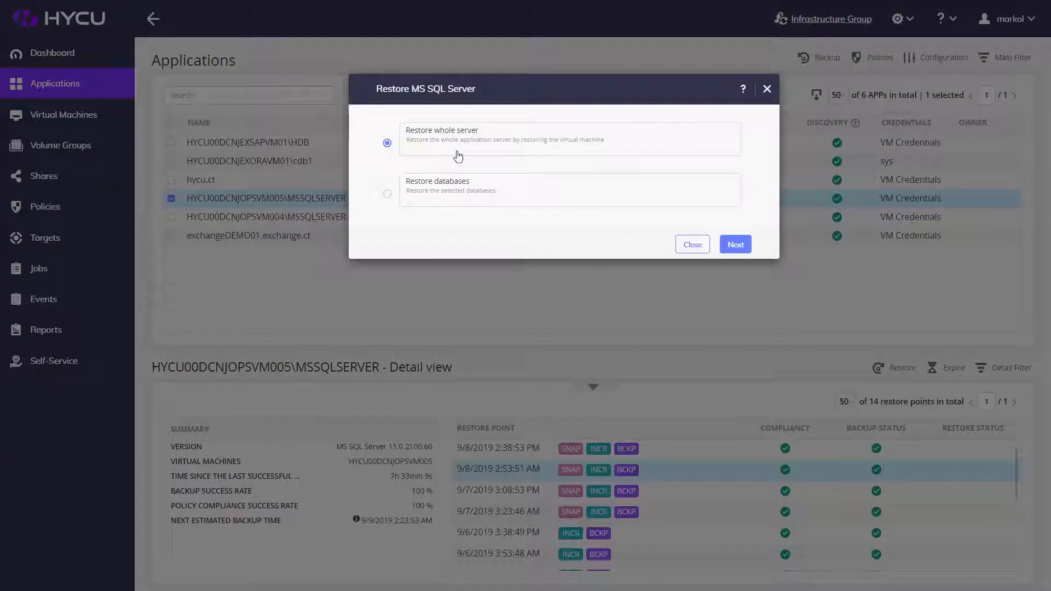
left_click(468, 198)
left_click(735, 244)
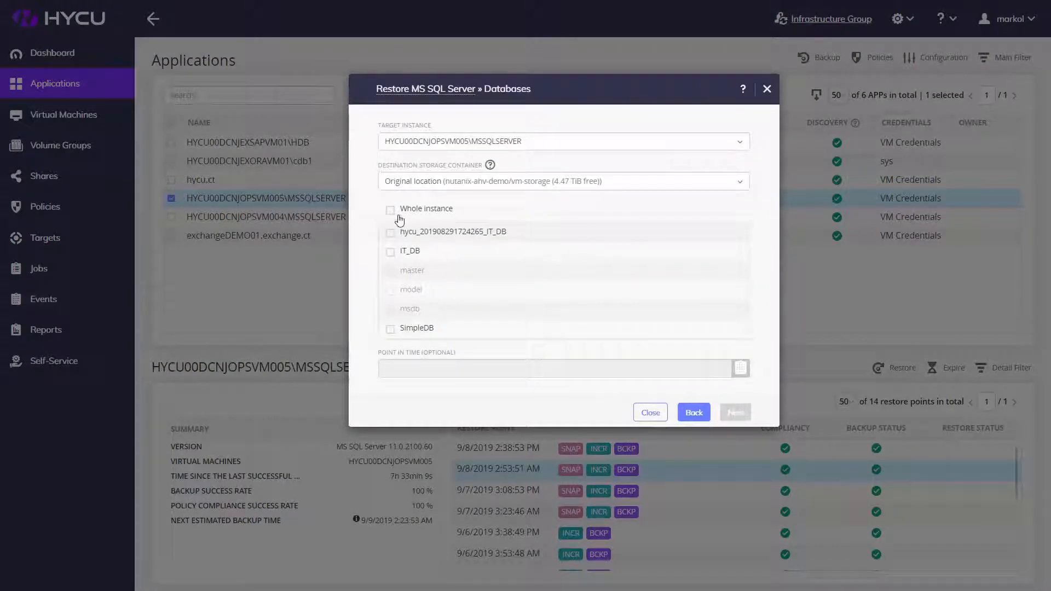
Select only the IT_DB database with point in time 09/08/2019 21:39:40, and close the form without restoring
left_click(398, 216)
left_click(399, 217)
left_click(391, 253)
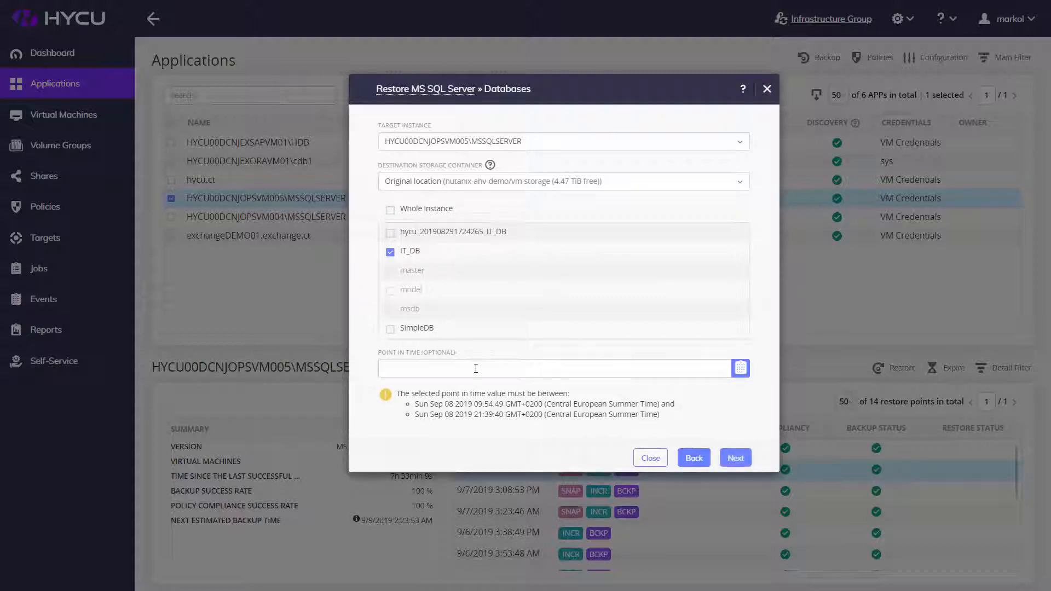
left_click(496, 371)
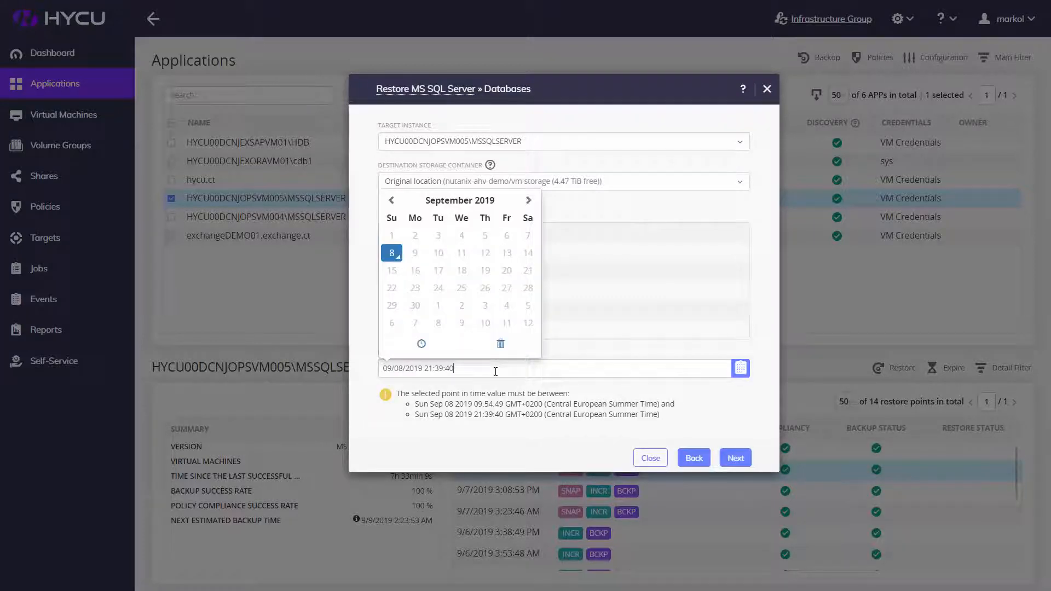
left_click(421, 343)
left_click(626, 394)
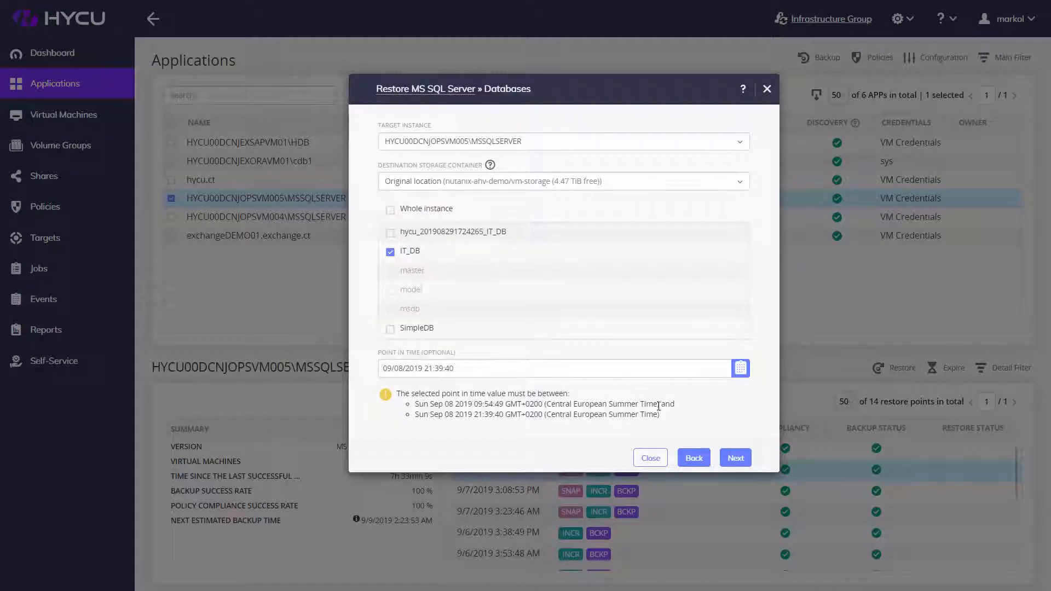
left_click(651, 458)
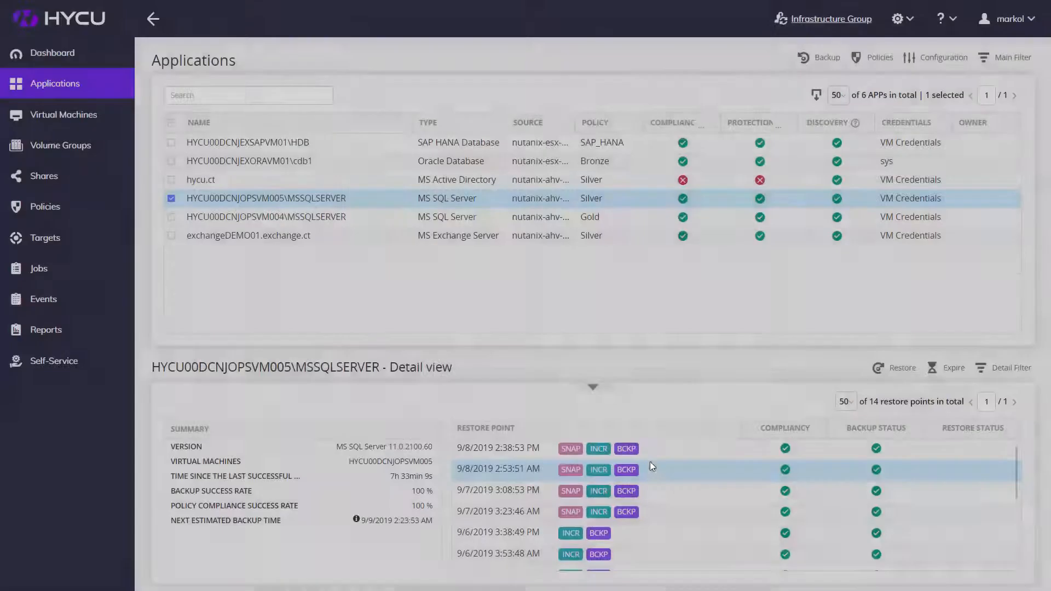
Browse the files in the Support share's 9/7/2019 11:38:47 AM restore point for restoring
left_click(58, 183)
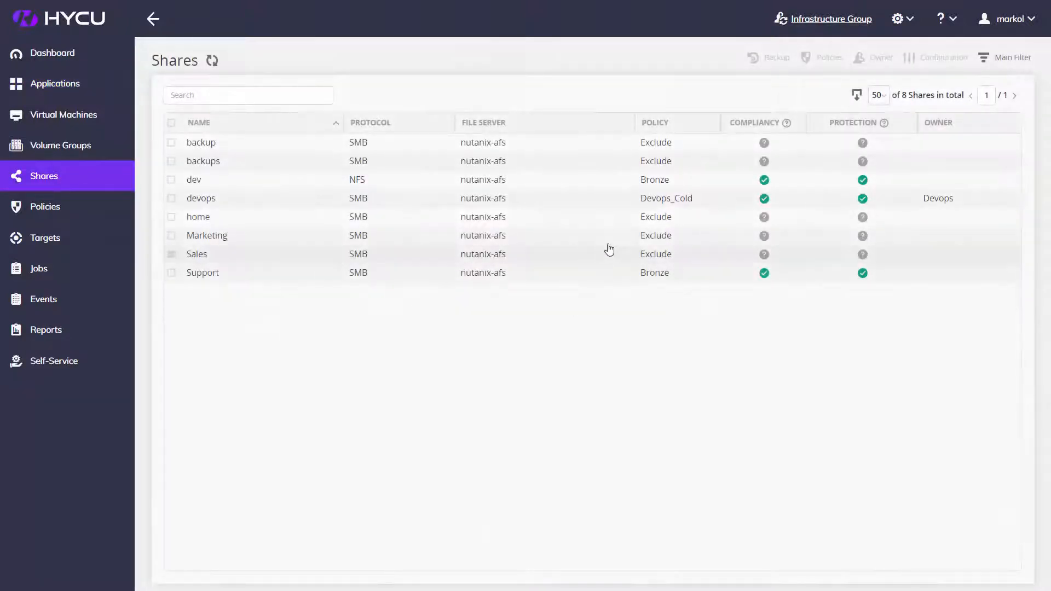
left_click(674, 272)
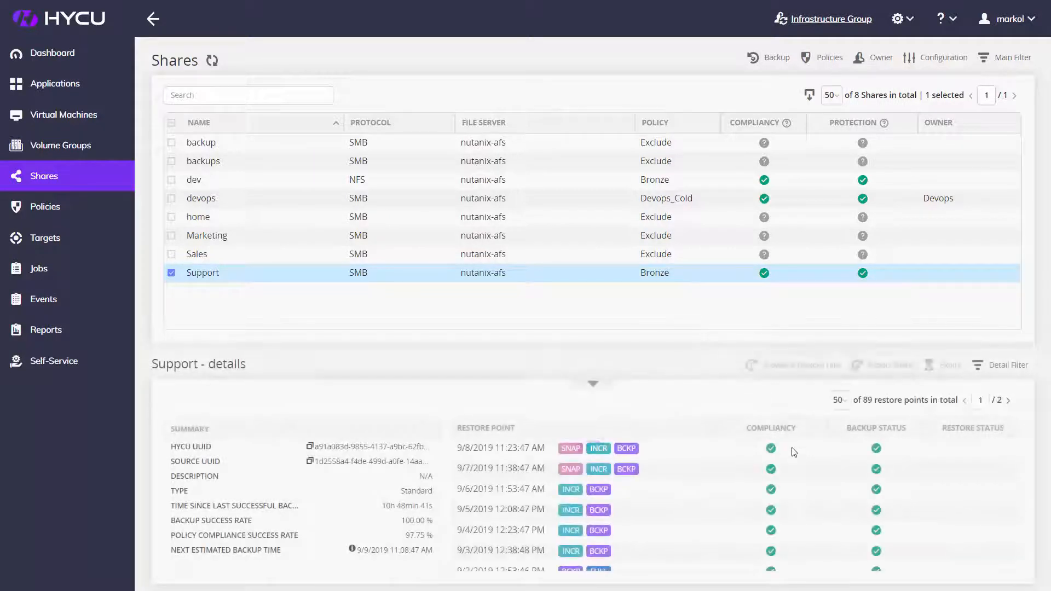
left_click(781, 469)
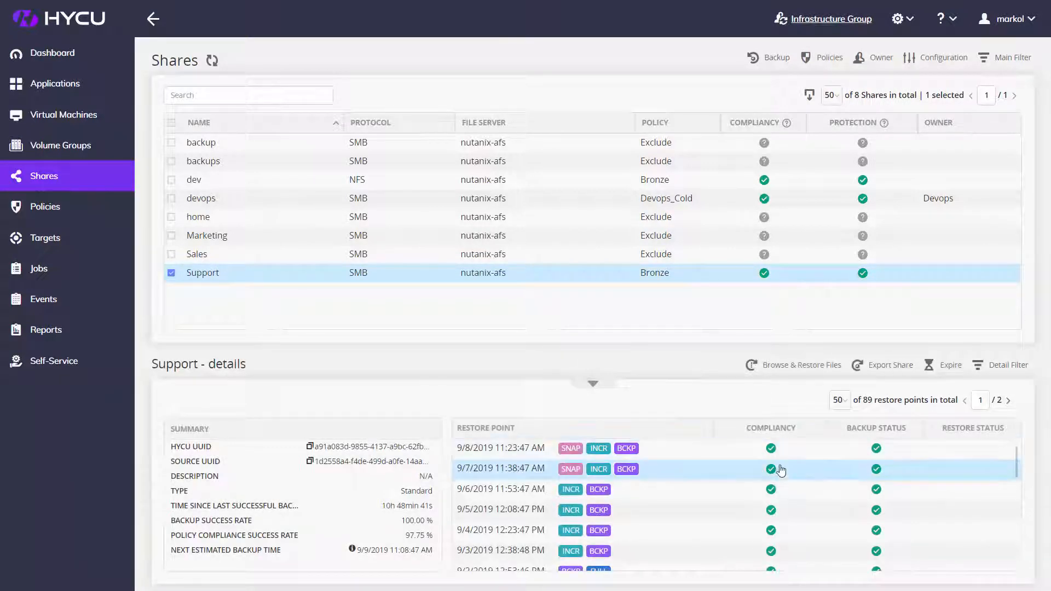
left_click(809, 371)
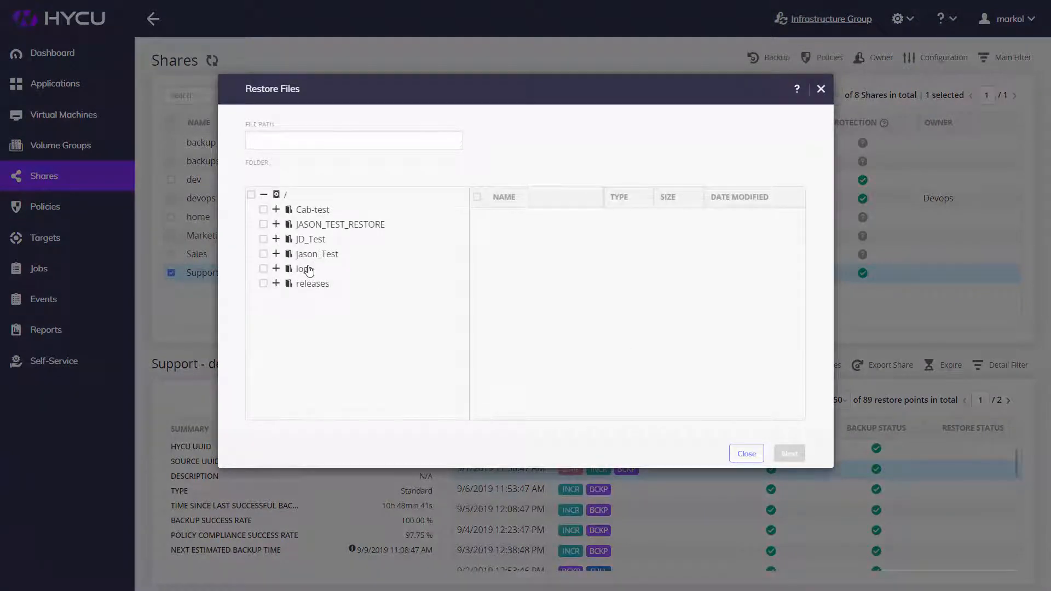
Select the logs folder's compressed logs_20190410_0938 file, view its restore location and mode options, and close the form
left_click(305, 269)
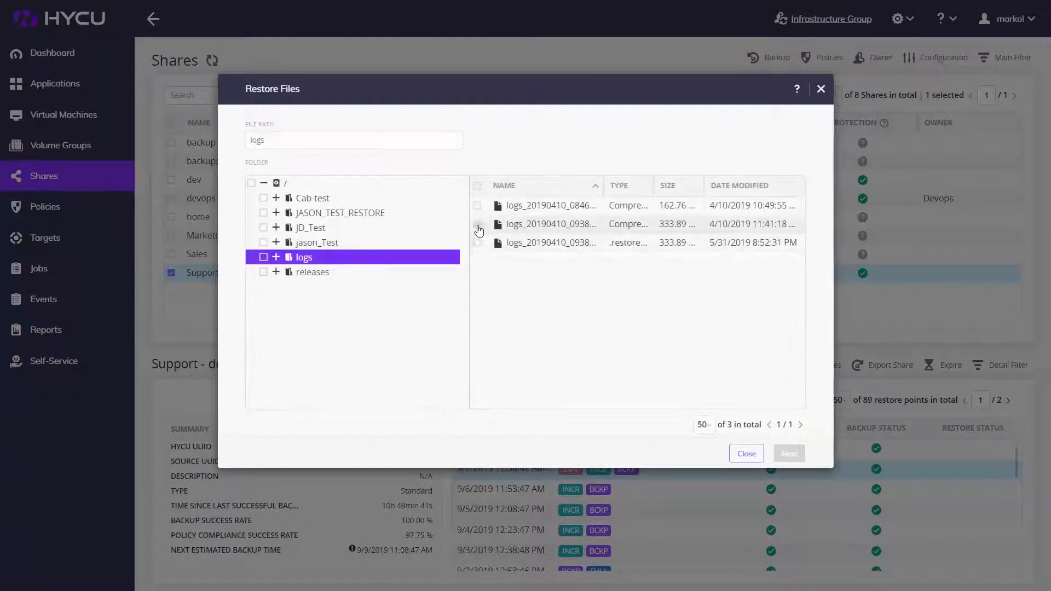
left_click(477, 224)
left_click(784, 457)
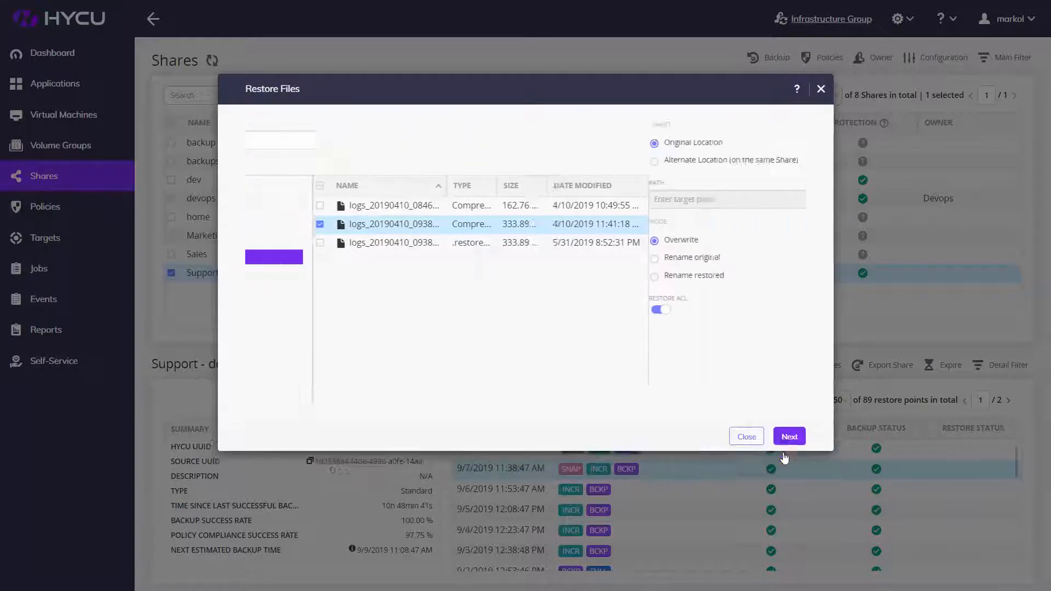
left_click(694, 352)
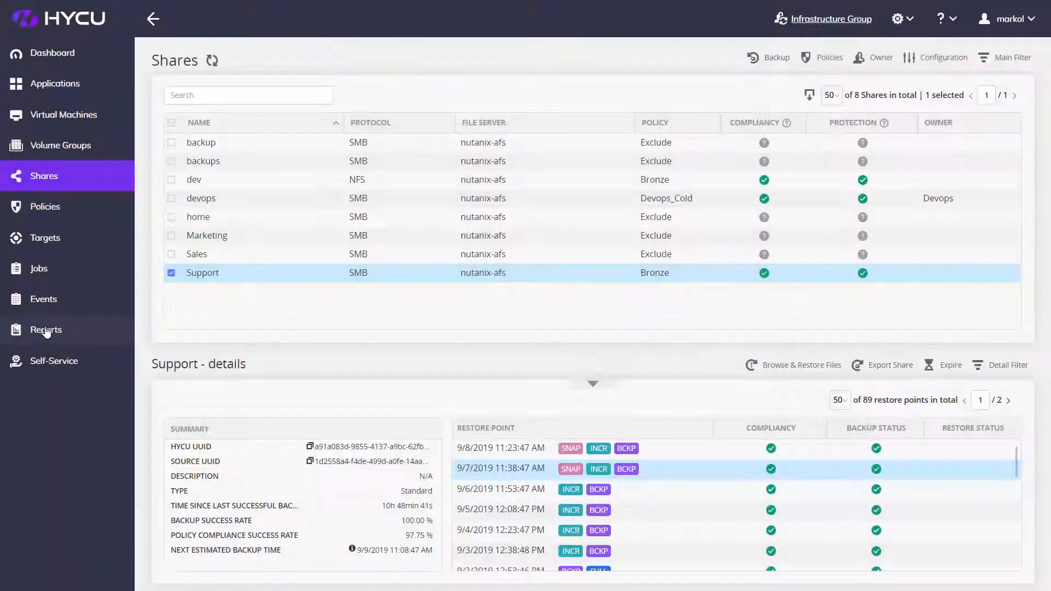
View the details and versions of the Protected data report, and display the account options including REST API Explorer
left_click(82, 331)
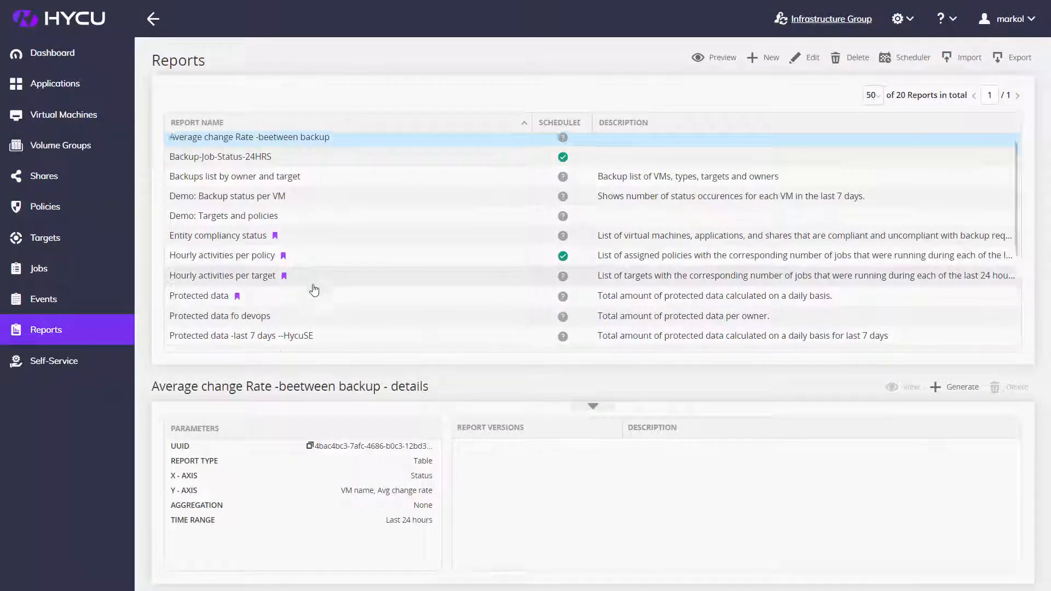
scroll(295, 279, "down", 3)
left_click(249, 208)
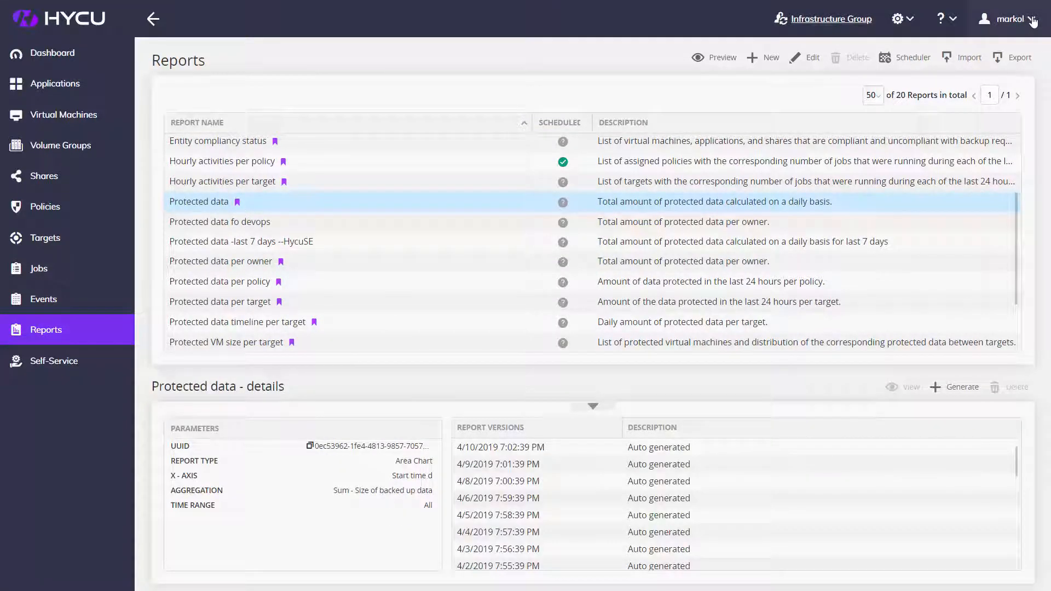
left_click(1006, 22)
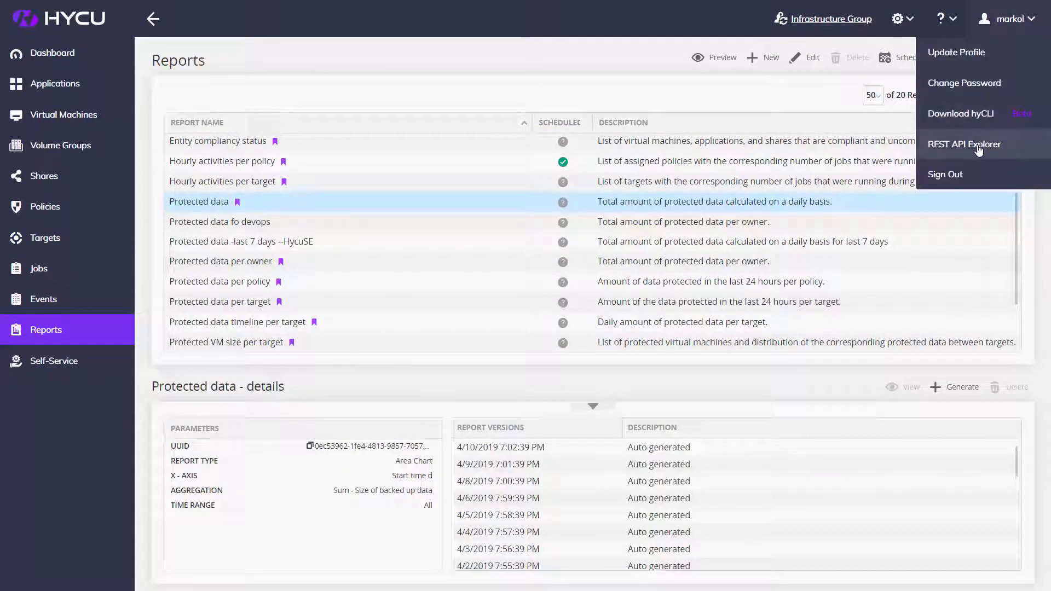
Fill in the form for adding a user to the Devops self-service group with the Restore Operator role, and close it without adding
left_click(88, 367)
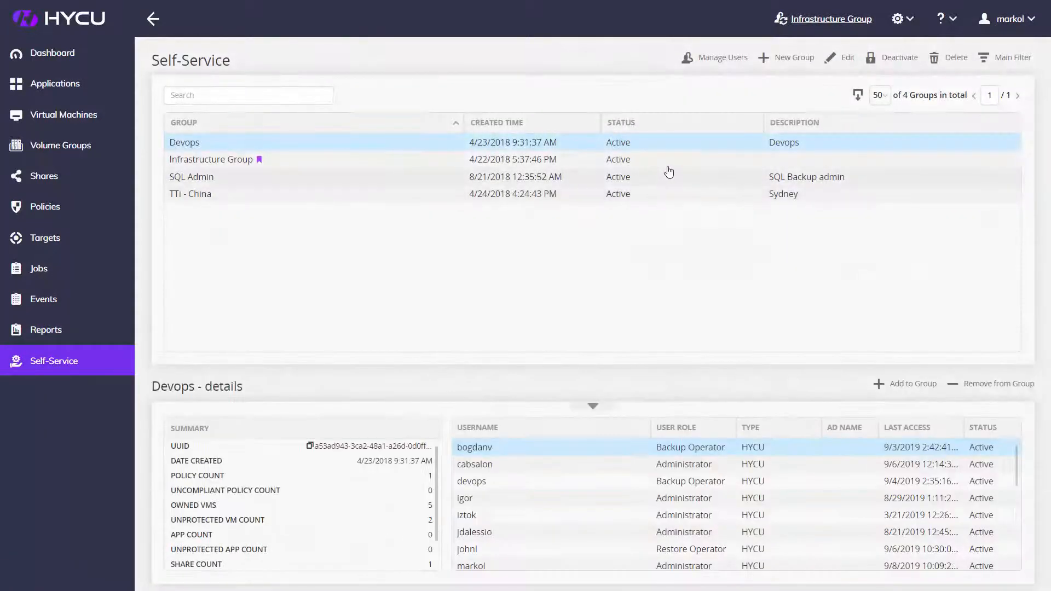
left_click(905, 385)
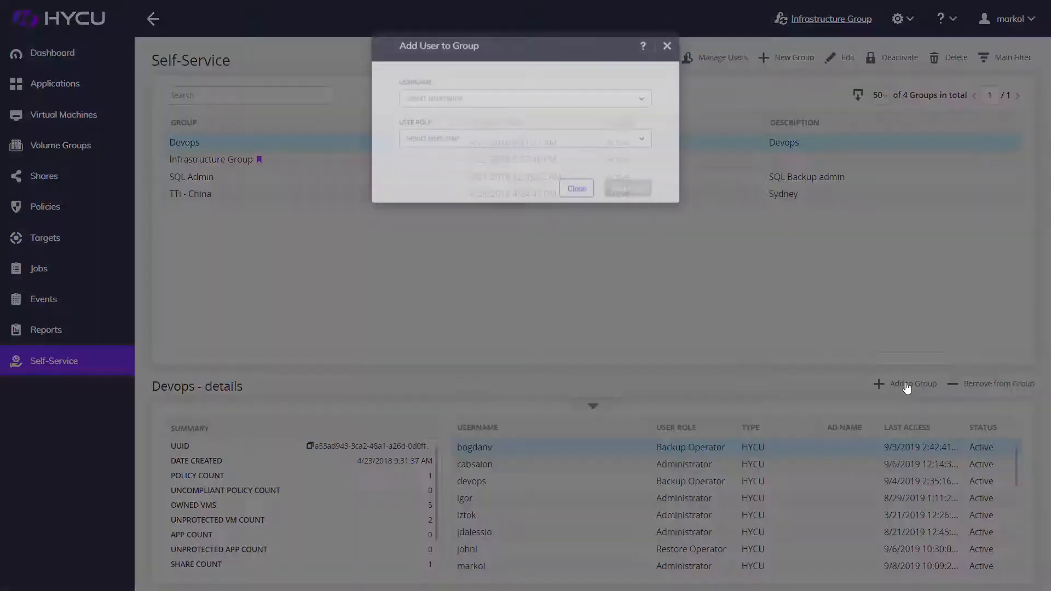
left_click(514, 183)
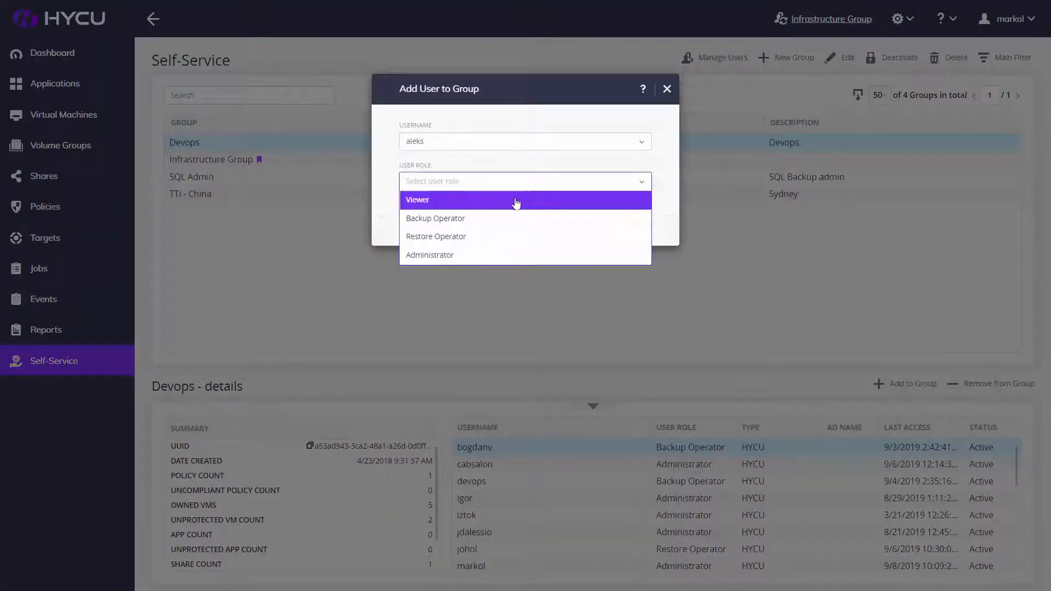
left_click(504, 238)
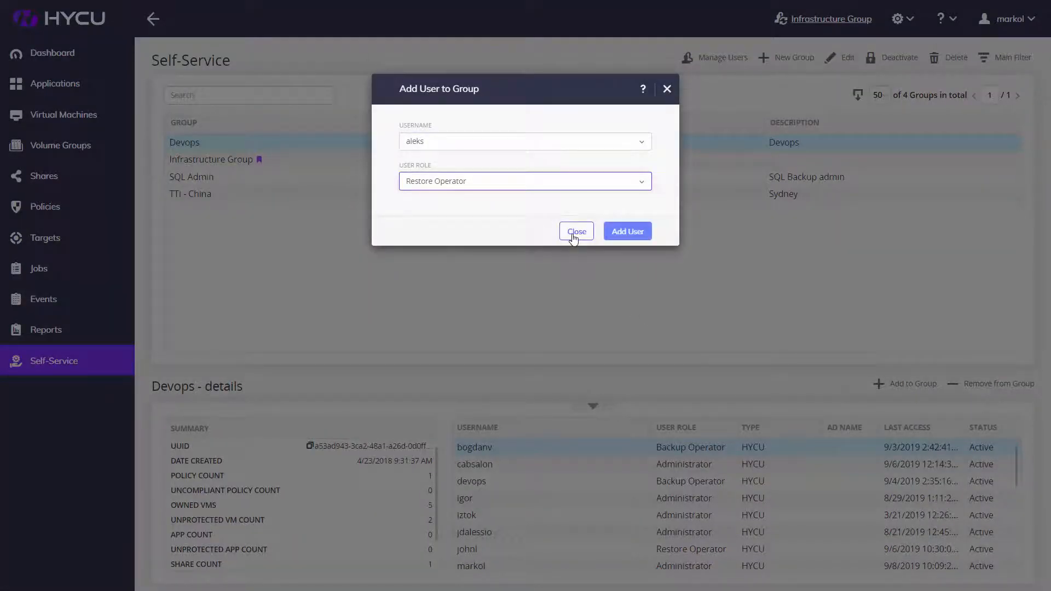
left_click(572, 232)
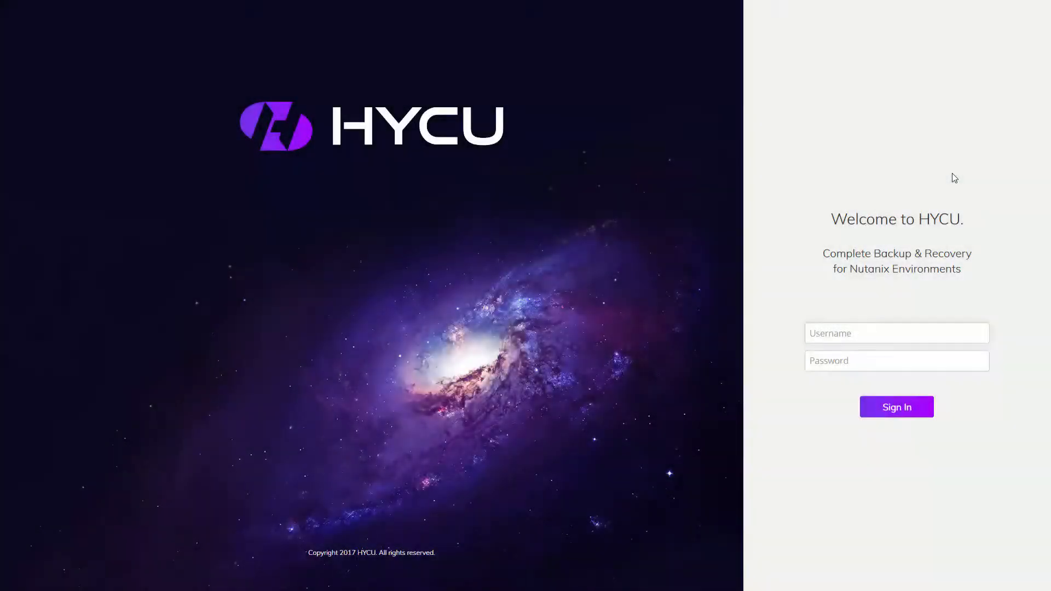